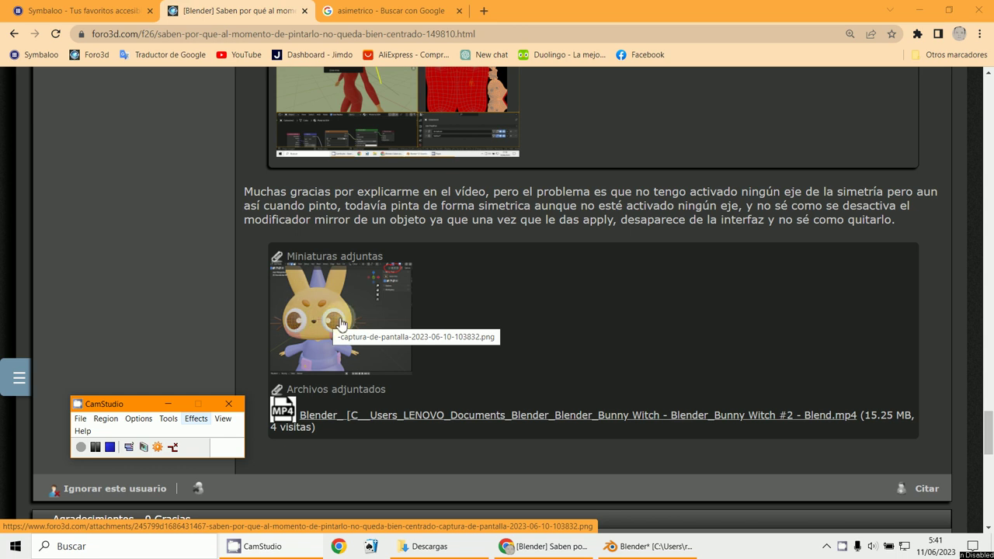
# Step: Switch to Blender and show the character from the front in an enlarged 3D viewport
pyautogui.click(629, 550)
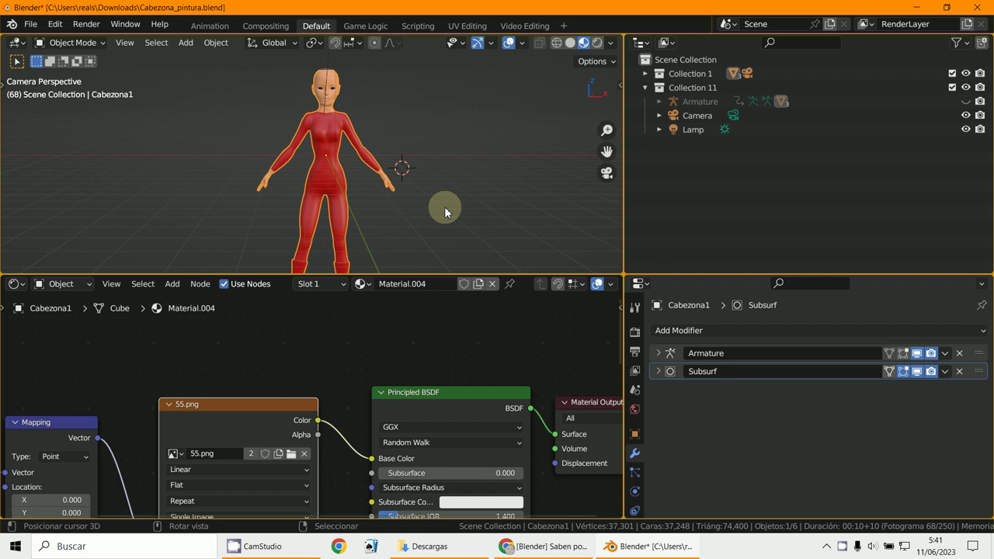
pyautogui.moveTo(429, 275); pyautogui.dragTo(438, 427)
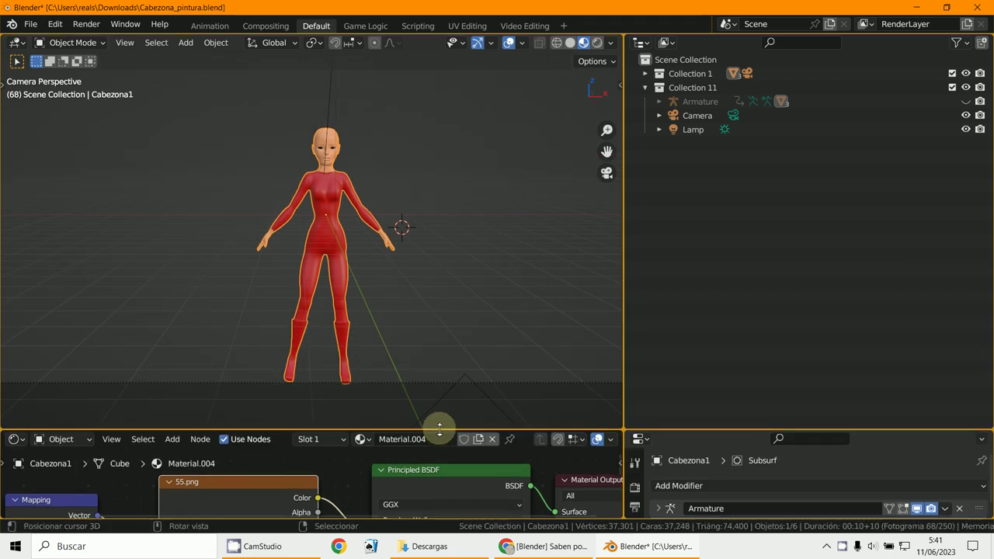
pyautogui.press('KP_1')
pyautogui.scroll(3, 439, 425)
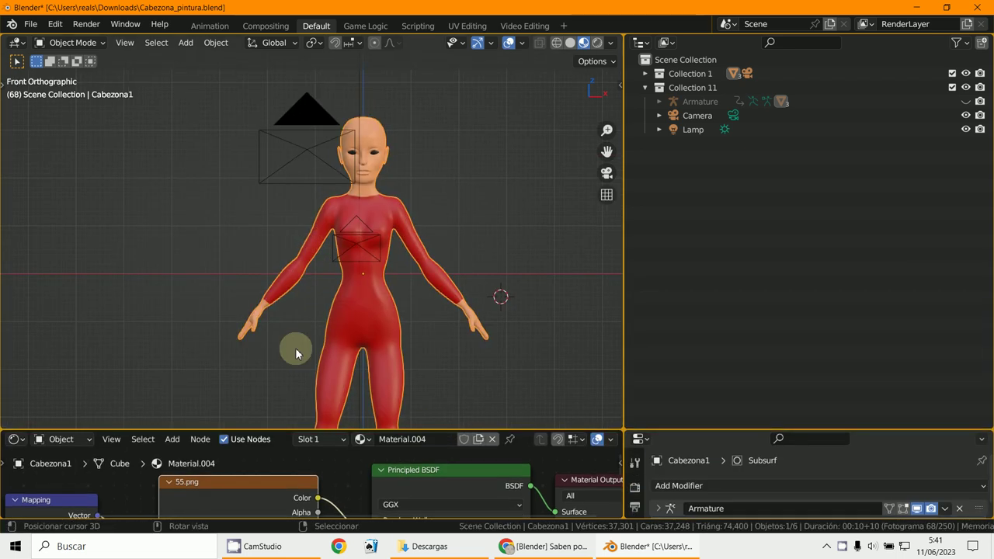
# Step: Hide both camera objects that overlap the character in the viewport
pyautogui.click(314, 142)
pyautogui.scroll(-2, 314, 142)
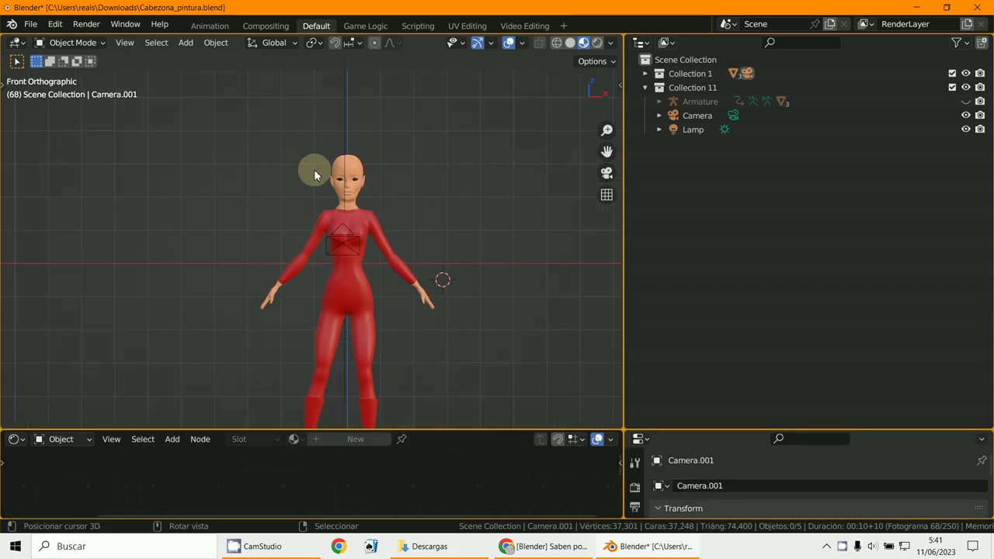
pyautogui.click(348, 199)
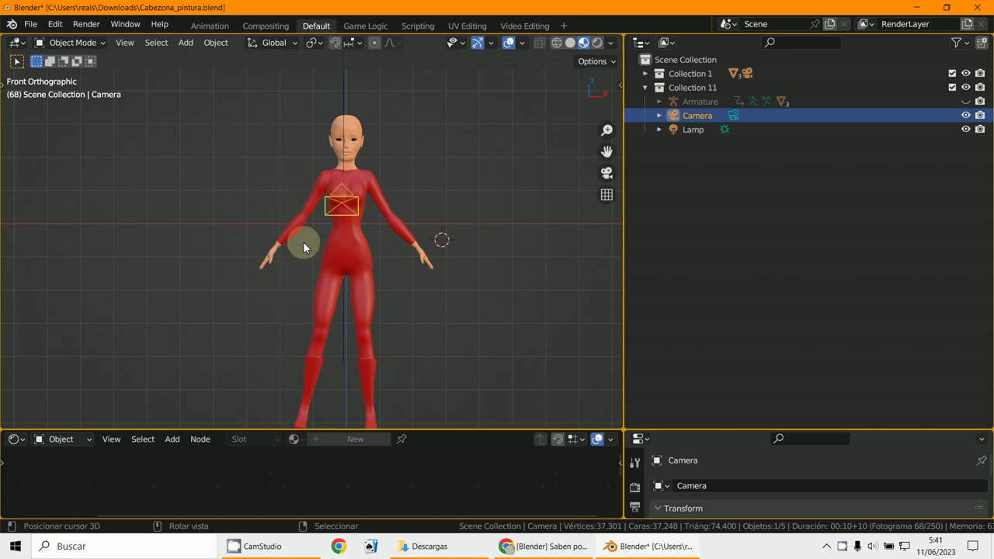
pyautogui.press('h')
# Step: Select the character's body mesh Cabezona1 and enter Edit Mode
pyautogui.click(334, 250)
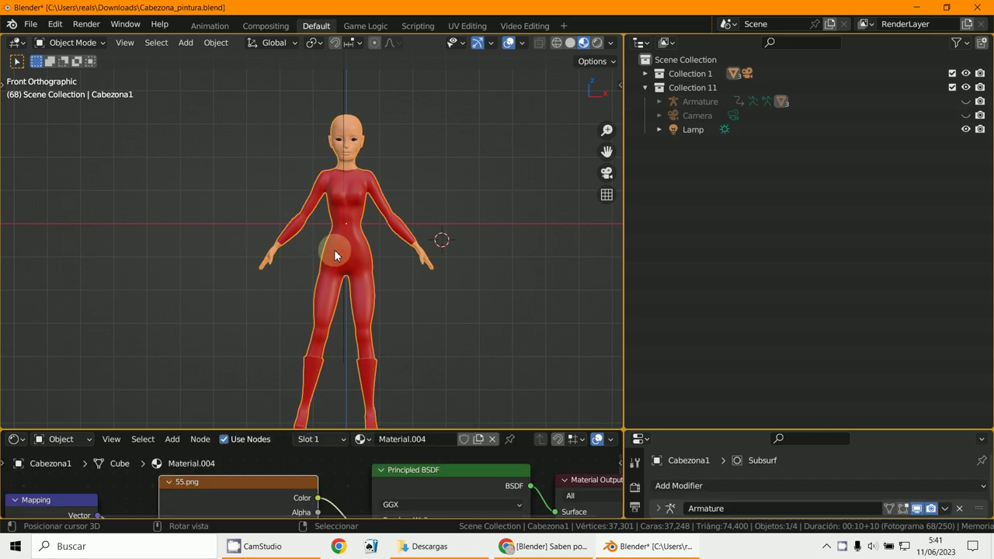
pyautogui.click(73, 43)
pyautogui.click(66, 73)
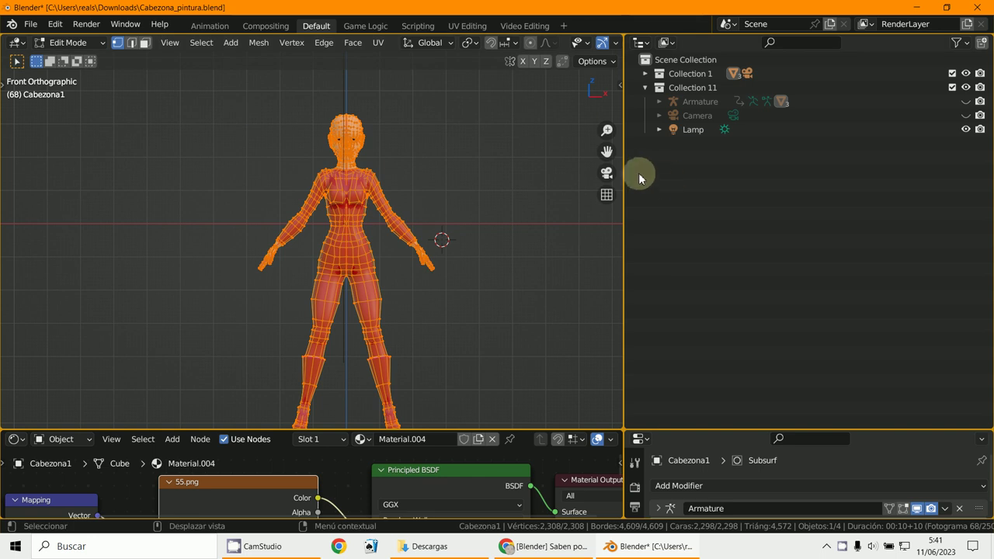
# Step: Widen the viewport and display the deselected mesh in wireframe with the World background
pyautogui.moveTo(629, 171); pyautogui.dragTo(748, 163)
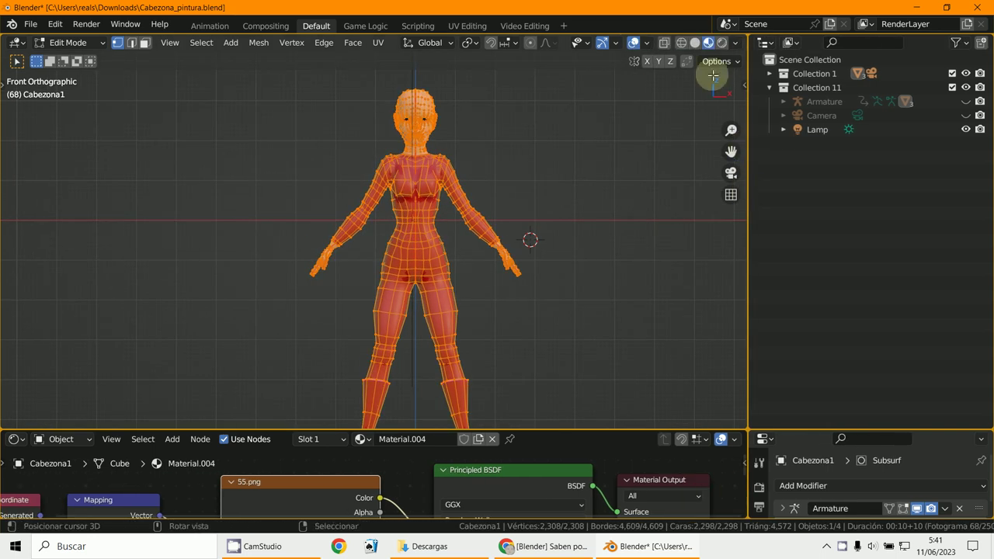
pyautogui.click(681, 43)
pyautogui.click(523, 142)
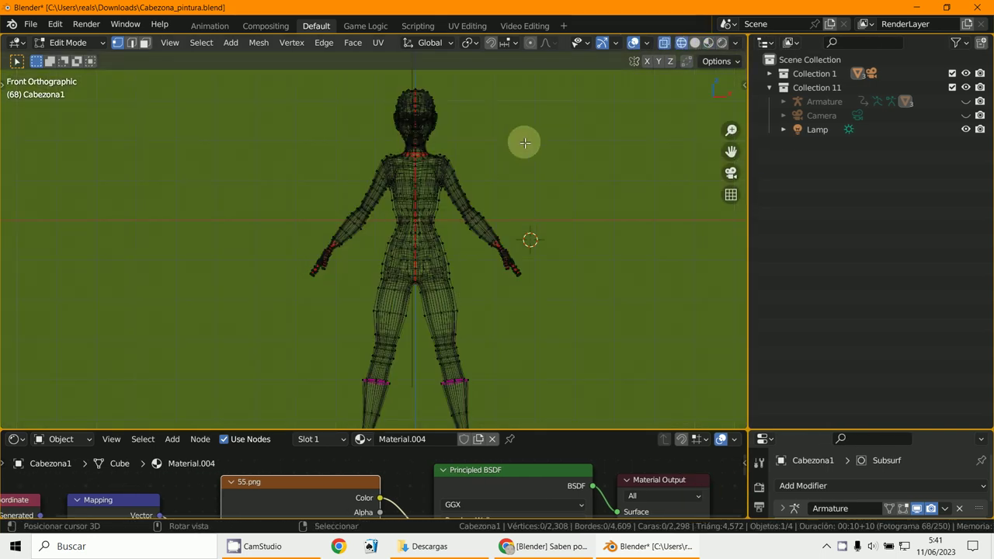
pyautogui.click(736, 44)
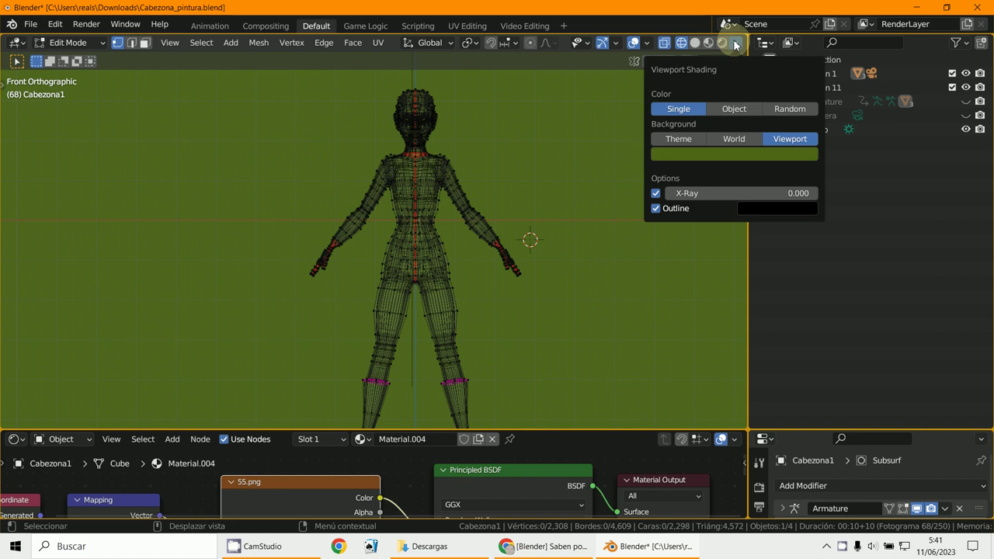
pyautogui.click(719, 140)
# Step: Box-select the body's half on the negative X side of the centre line and delete its vertices
pyautogui.scroll(-3, 419, 160)
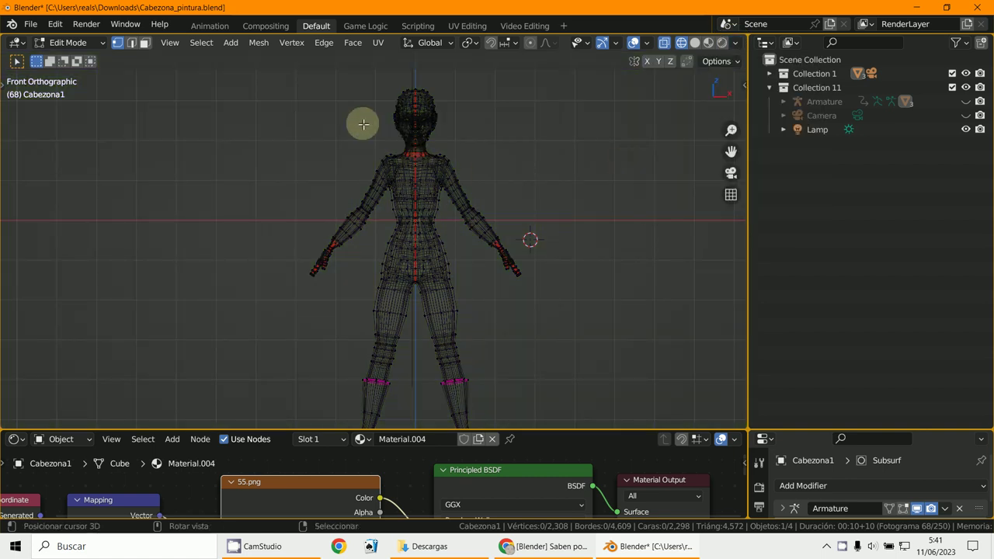
pyautogui.moveTo(310, 105); pyautogui.dragTo(393, 398)
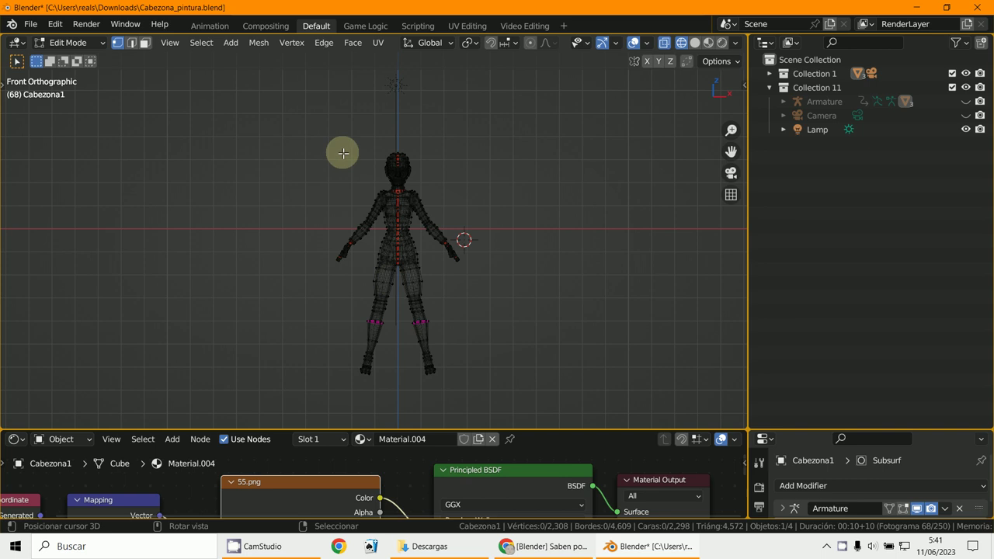
pyautogui.moveTo(314, 83); pyautogui.dragTo(397, 415)
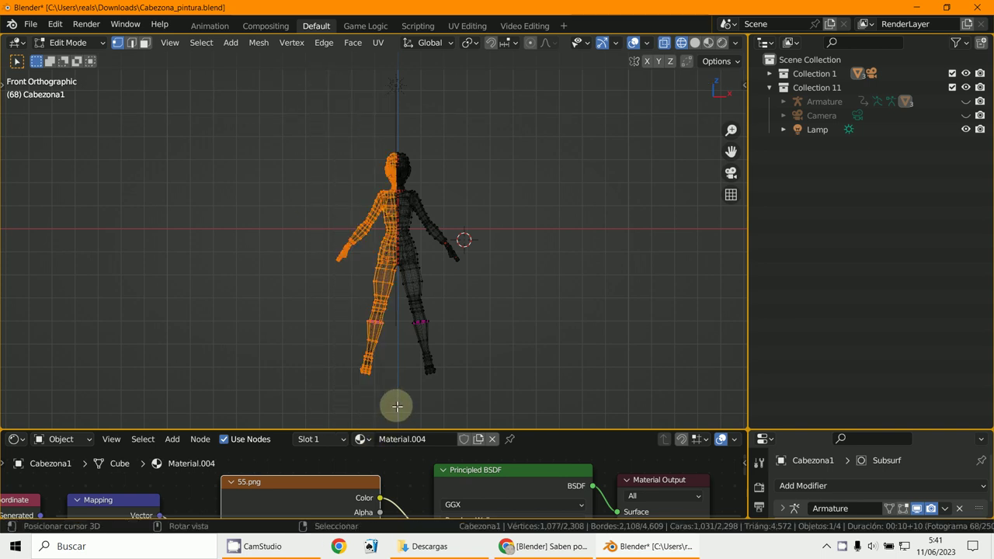
pyautogui.press('x')
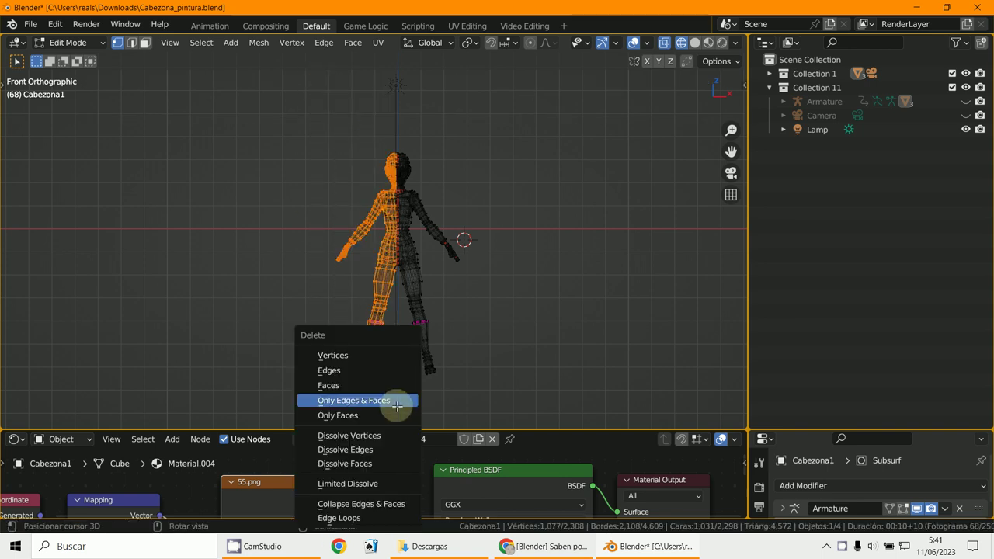
pyautogui.click(374, 355)
# Step: Delete the leftover vertices of the nose and lips that lie beyond the face's centre line
pyautogui.scroll(5, 408, 333)
pyautogui.keyDown('shift'); pyautogui.moveTo(409, 333); pyautogui.dragTo(353, 399, button='middle'); pyautogui.keyUp('shift')
pyautogui.scroll(6, 448, 76)
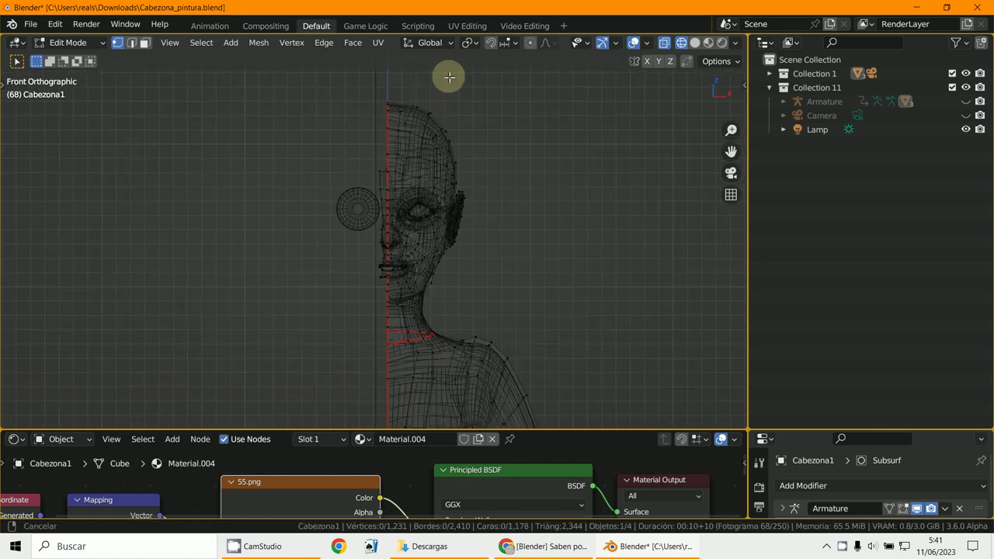
pyautogui.scroll(-1, 422, 110)
pyautogui.scroll(-3, 423, 111)
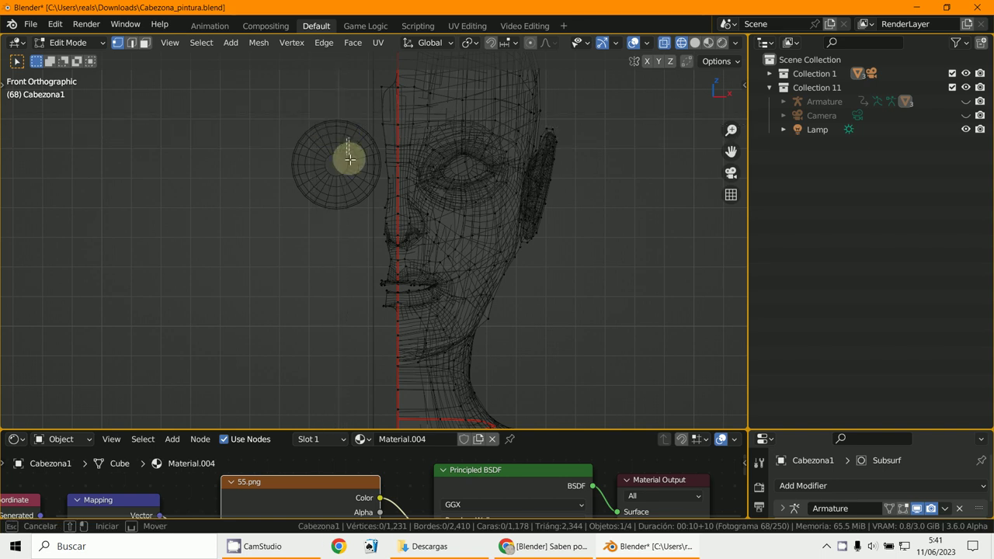
pyautogui.moveTo(347, 138); pyautogui.dragTo(396, 329)
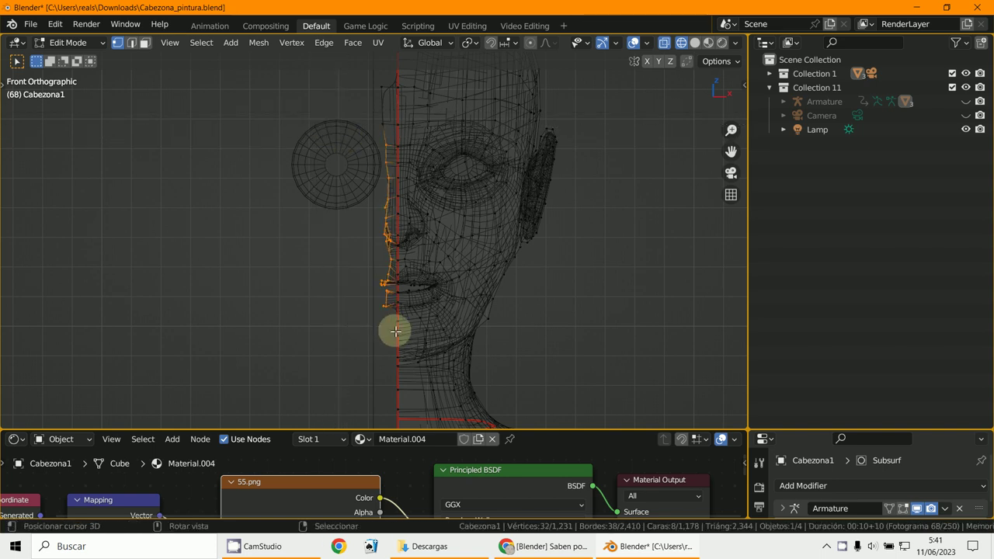
pyautogui.press('x')
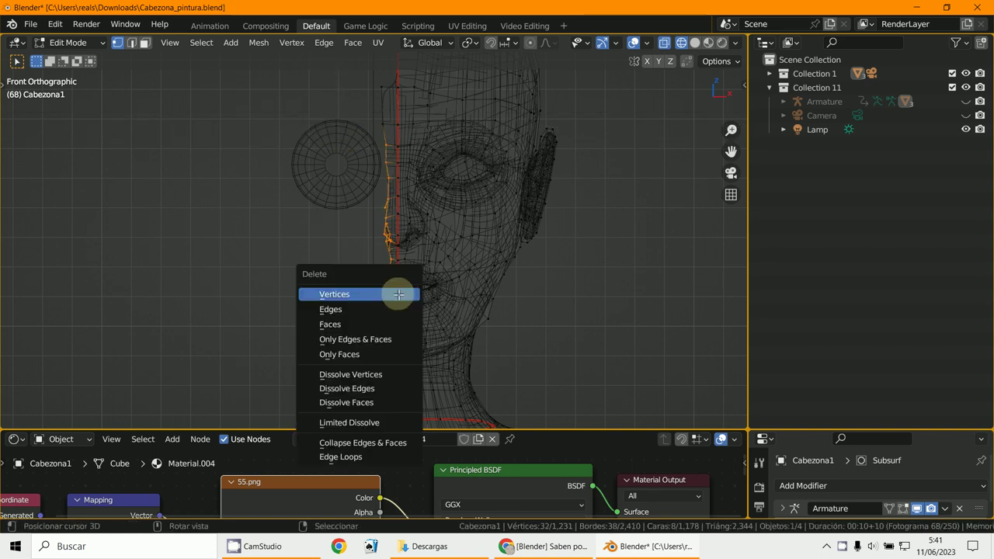
pyautogui.click(399, 294)
# Step: Delete the stray vertices sticking out past the centre line at the forehead
pyautogui.keyDown('shift'); pyautogui.moveTo(407, 162); pyautogui.dragTo(390, 298, button='middle'); pyautogui.keyUp('shift')
pyautogui.press('b')
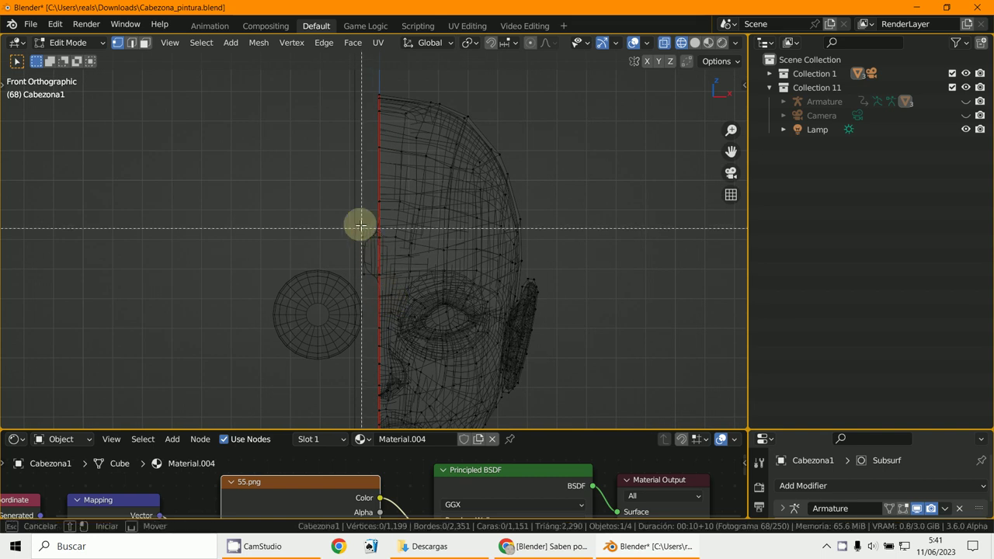
pyautogui.moveTo(356, 215); pyautogui.dragTo(371, 292)
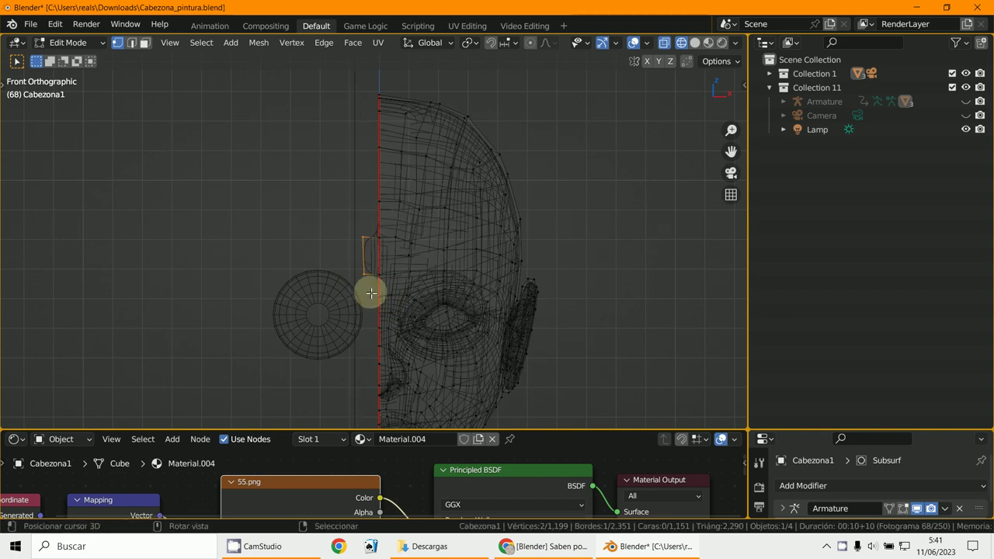
pyautogui.press('x')
pyautogui.click(372, 292)
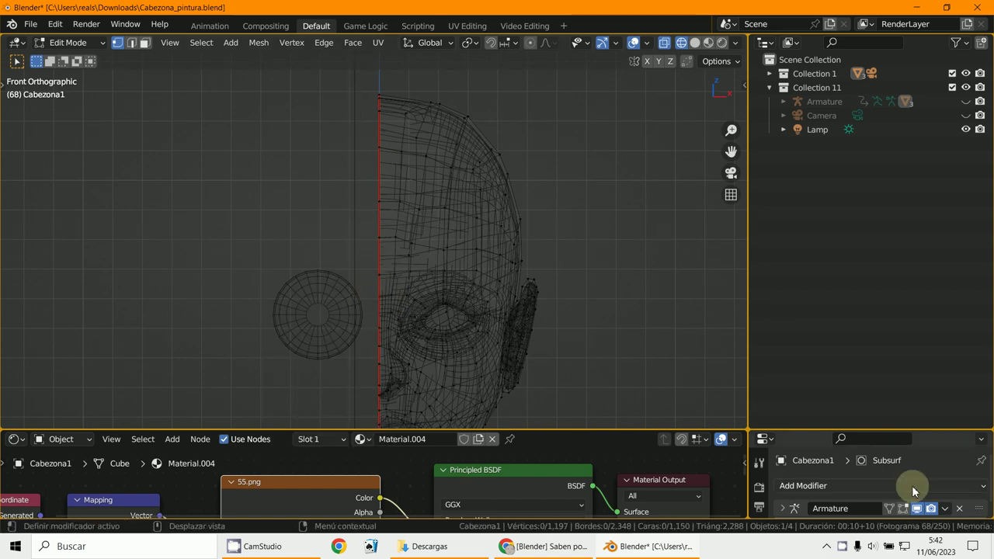
# Step: Remove the Armature and Subsurf modifiers from the body mesh
pyautogui.moveTo(878, 430); pyautogui.dragTo(897, 137)
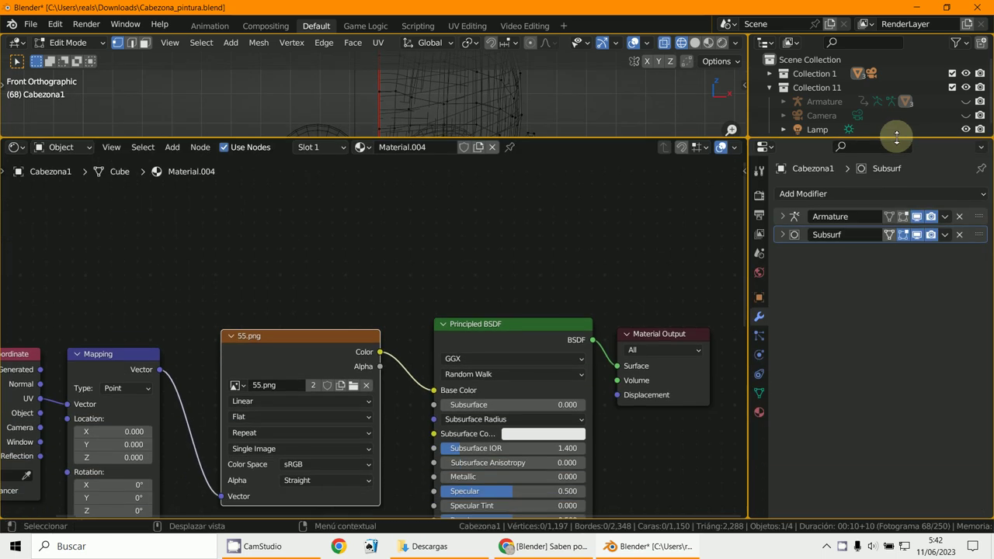
pyautogui.click(960, 221)
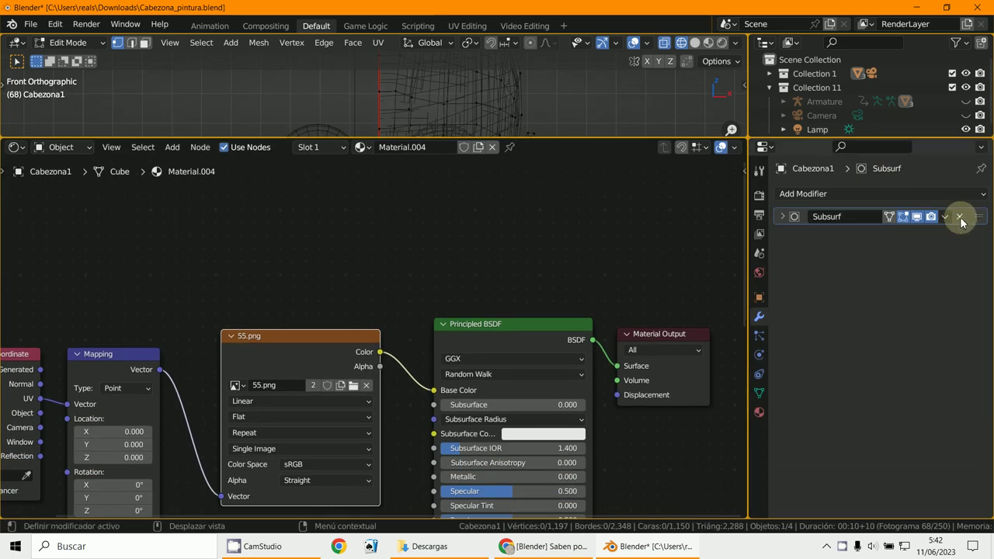
pyautogui.click(959, 216)
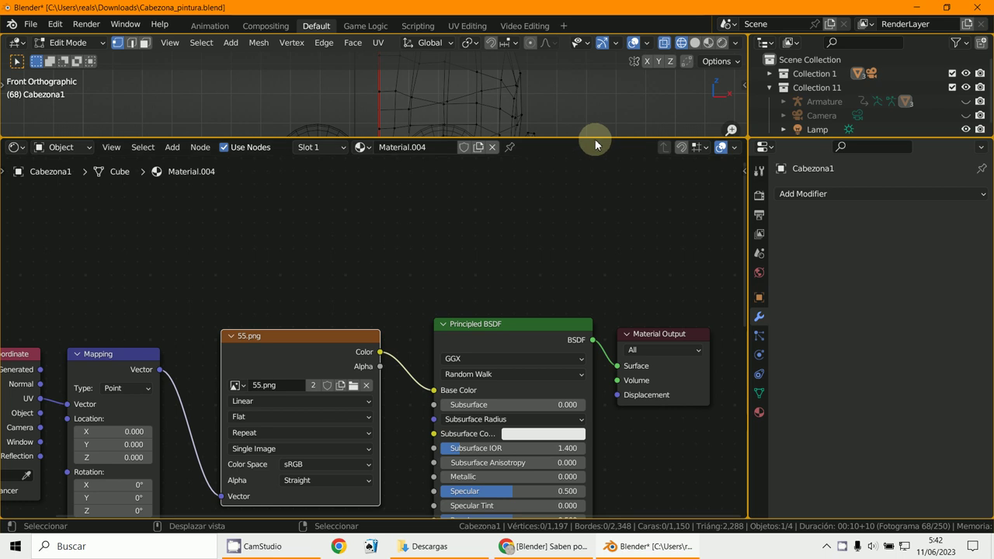
# Step: Enlarge the 3D viewport again and display the half body in solid shading
pyautogui.moveTo(593, 137); pyautogui.dragTo(579, 390)
pyautogui.scroll(-4, 574, 365)
pyautogui.keyDown('shift'); pyautogui.moveTo(568, 342); pyautogui.dragTo(546, 195, button='middle'); pyautogui.keyUp('shift')
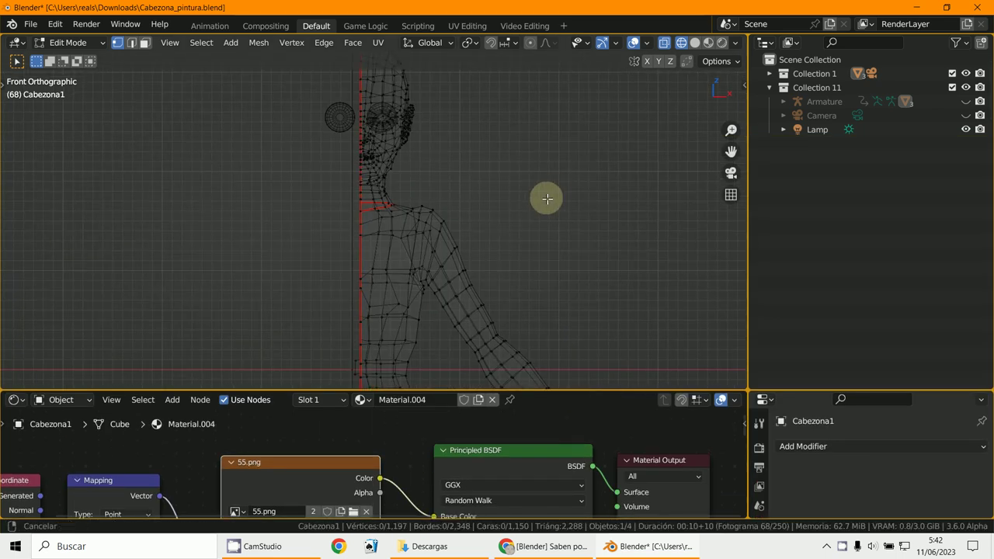
pyautogui.click(694, 44)
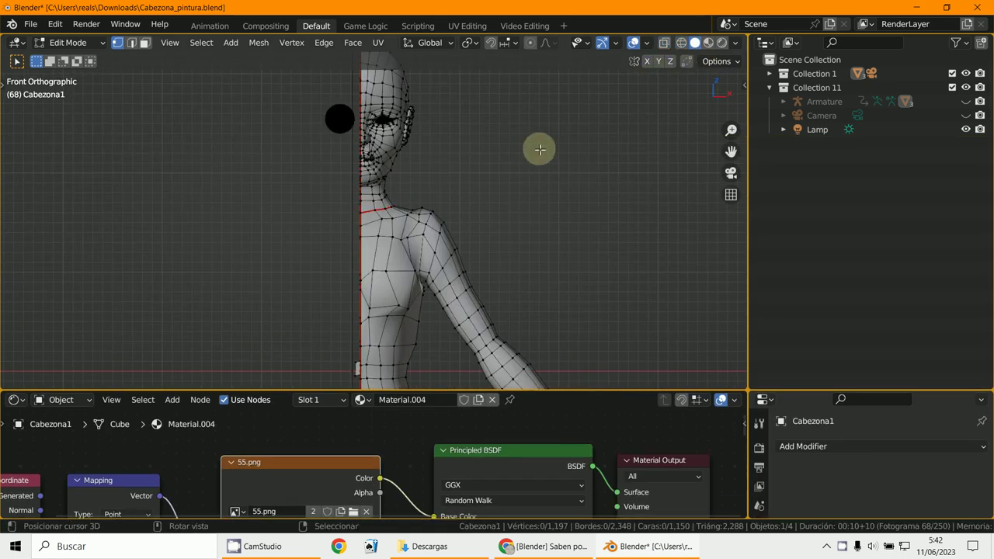
# Step: Delete the stray vertices protruding beyond the centre line at the waist
pyautogui.scroll(6, 497, 156)
pyautogui.keyDown('shift'); pyautogui.moveTo(477, 268); pyautogui.dragTo(450, 165, button='middle'); pyautogui.keyUp('shift')
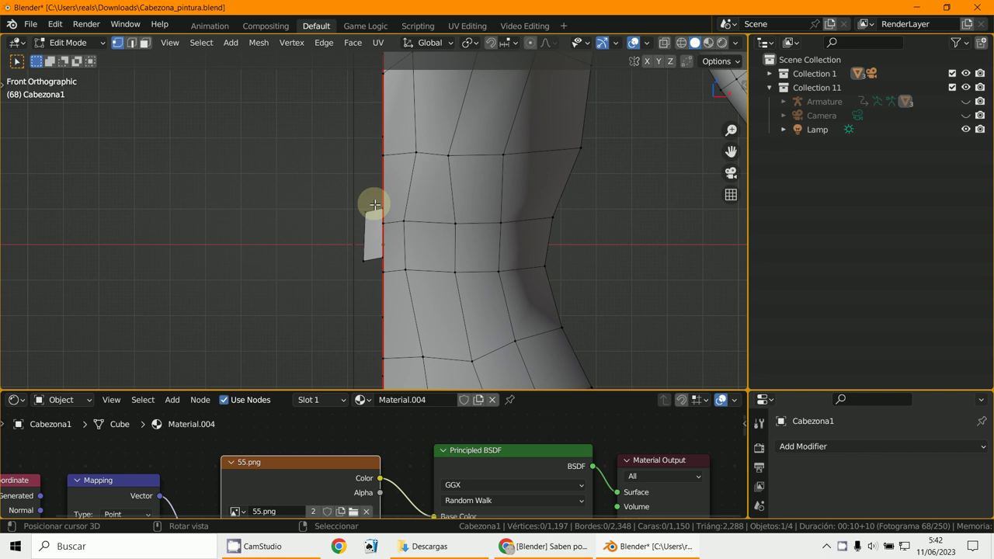
pyautogui.press('x')
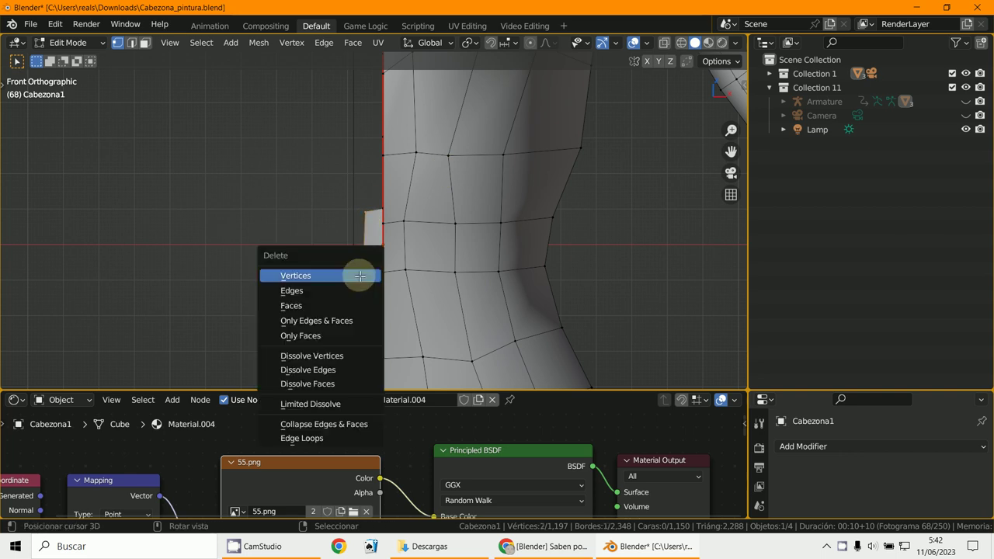
pyautogui.click(359, 276)
pyautogui.scroll(-6, 359, 275)
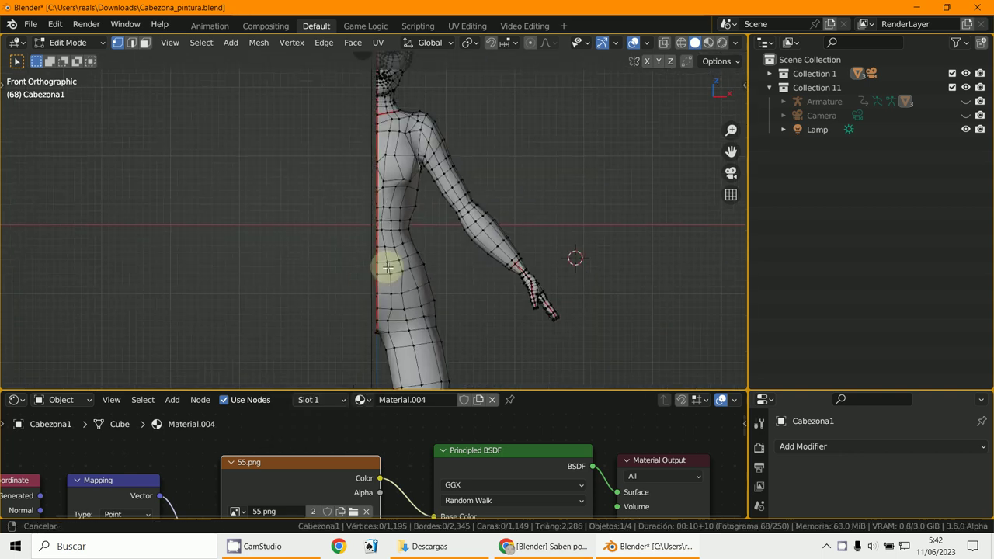
# Step: Enlarge the 3D viewport to fit more of the half body in front view
pyautogui.scroll(3, 434, 148)
pyautogui.moveTo(434, 147); pyautogui.dragTo(510, 247, button='middle')
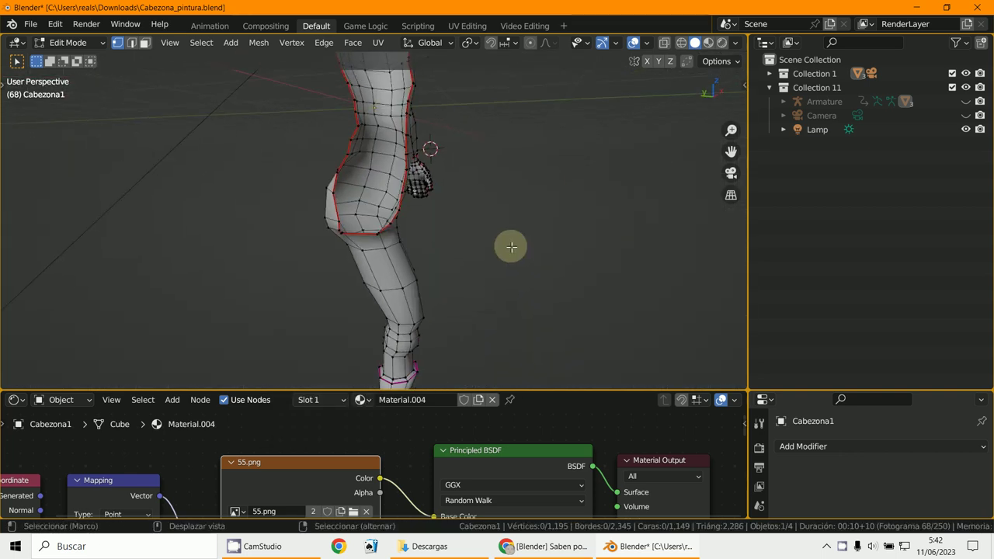
pyautogui.press('KP_1')
pyautogui.scroll(-4, 399, 311)
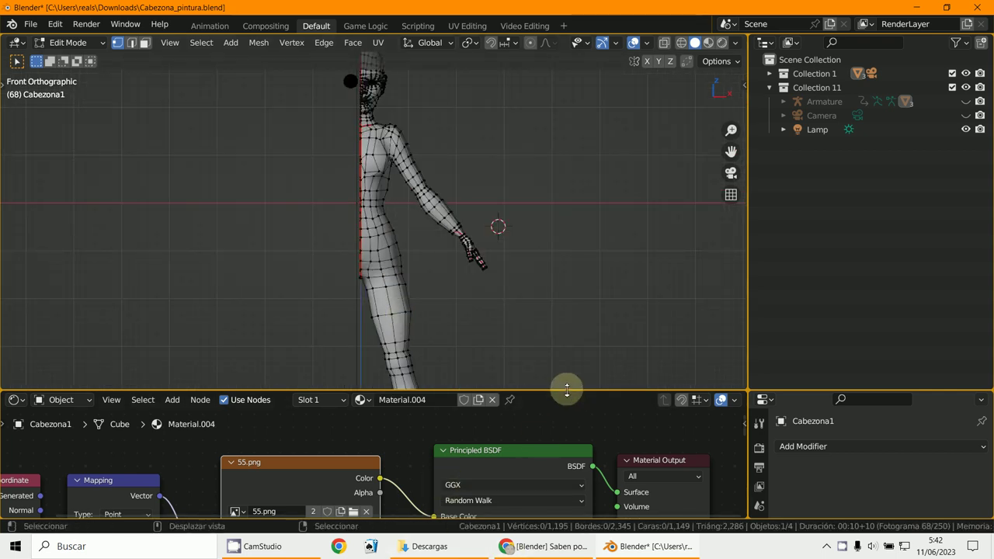
pyautogui.moveTo(567, 390); pyautogui.dragTo(575, 458)
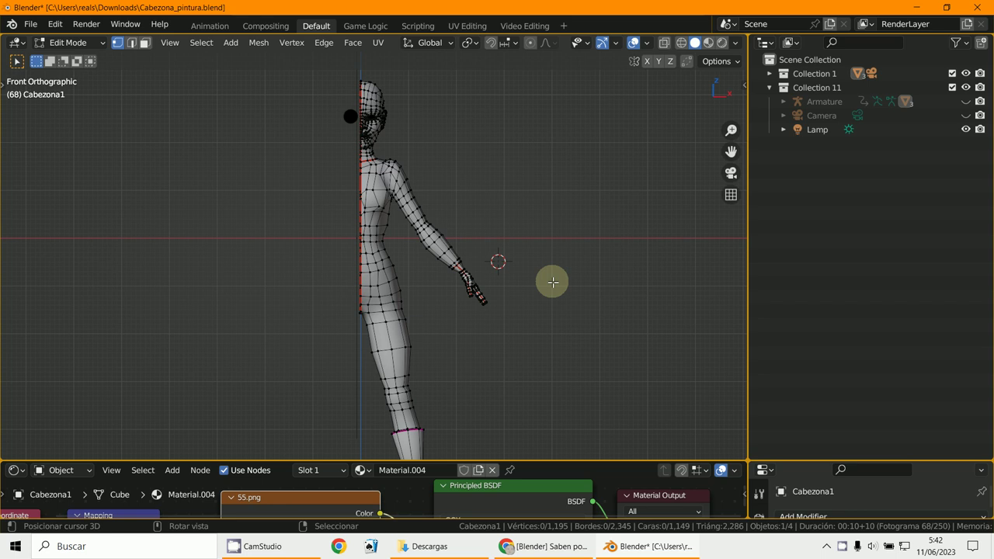
# Step: Select the open edge loop along the body's centre line and snap the 3D cursor to the selection
pyautogui.press('KP_3')
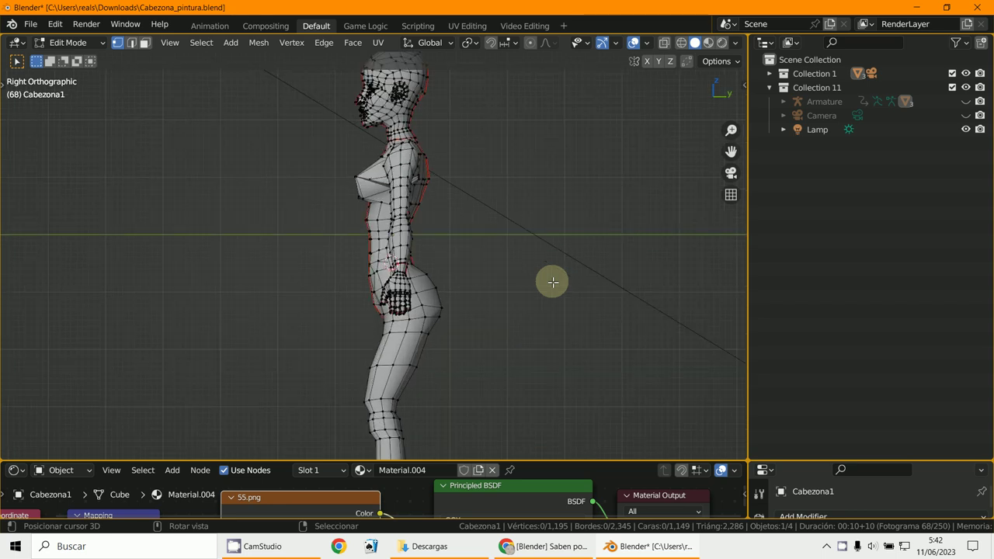
pyautogui.press('KP_1')
pyautogui.scroll(6, 553, 282)
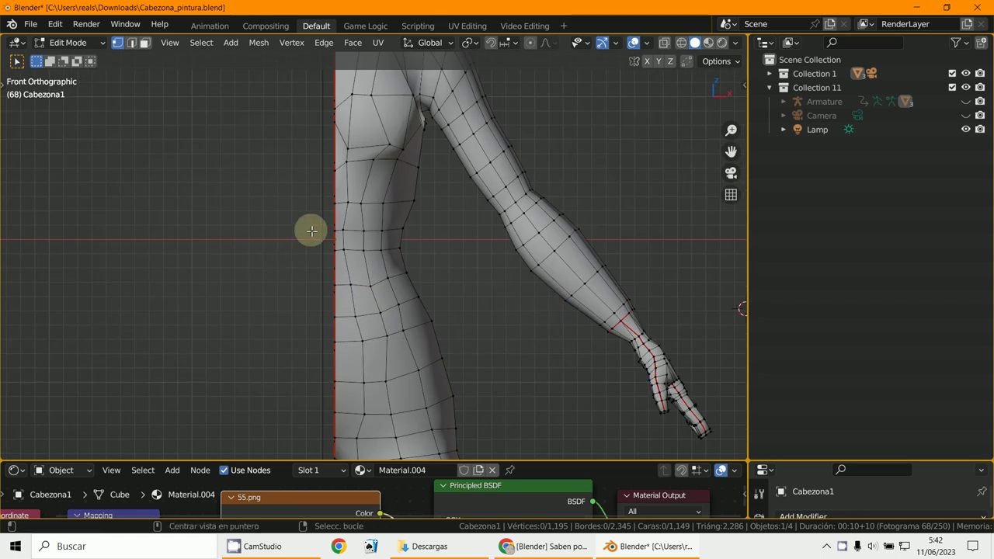
pyautogui.keyDown('alt'); pyautogui.click(333, 229); pyautogui.keyUp('alt')
pyautogui.scroll(-2, 333, 229)
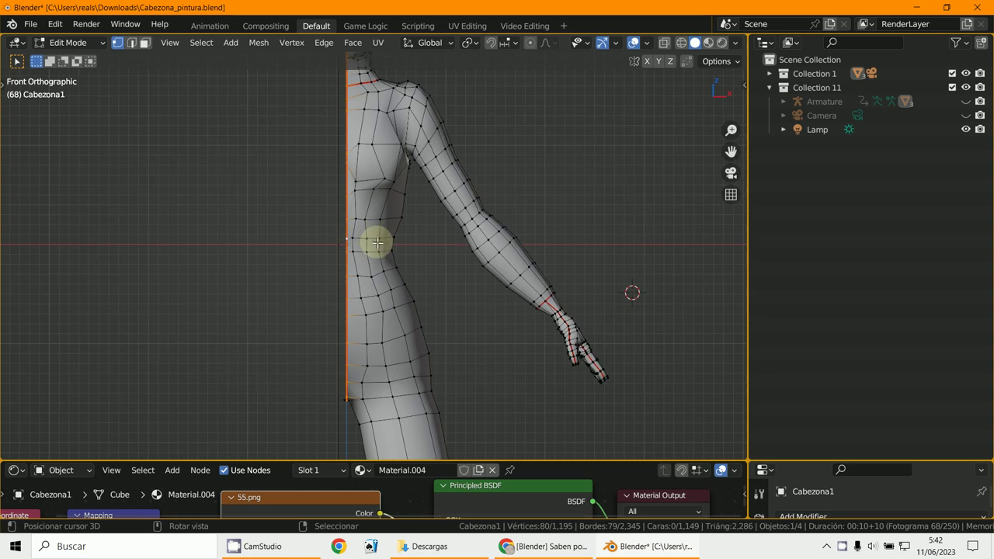
pyautogui.hotkey('shift', 's')
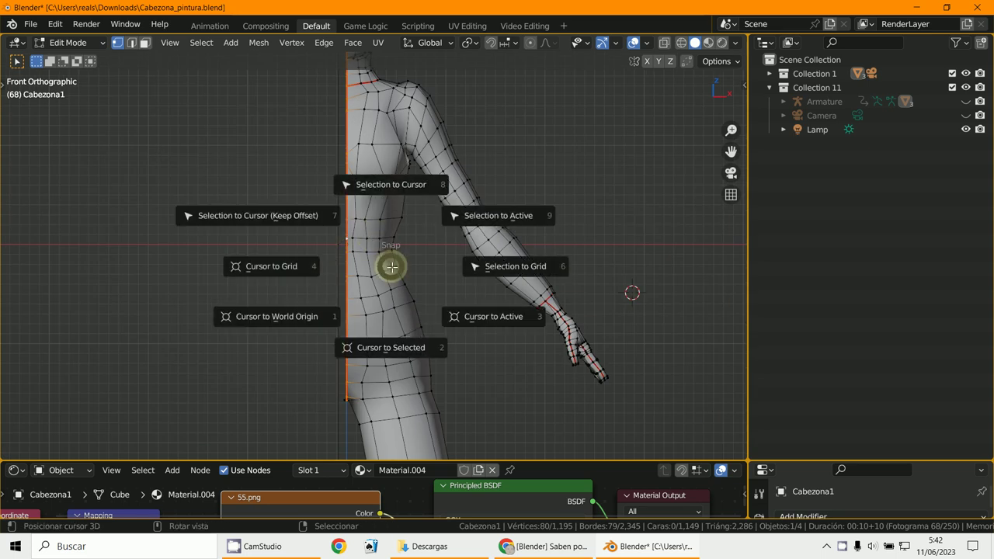
pyautogui.click(386, 348)
# Step: Return to Object Mode and set the half body's origin to the 3D cursor
pyautogui.keyDown('shift'); pyautogui.moveTo(340, 140); pyautogui.dragTo(340, 322, button='middle'); pyautogui.keyUp('shift')
pyautogui.scroll(5, 338, 319)
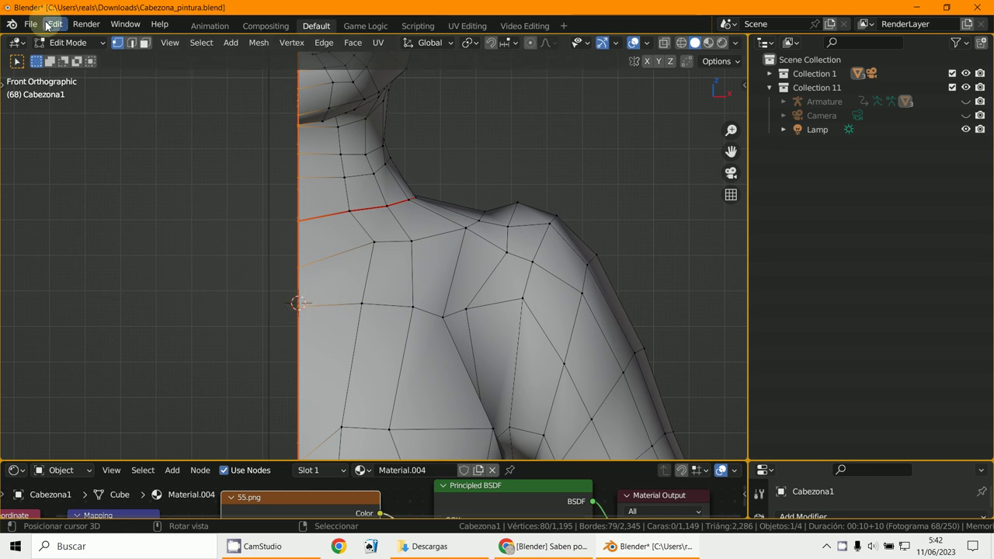
pyautogui.click(57, 43)
pyautogui.click(75, 59)
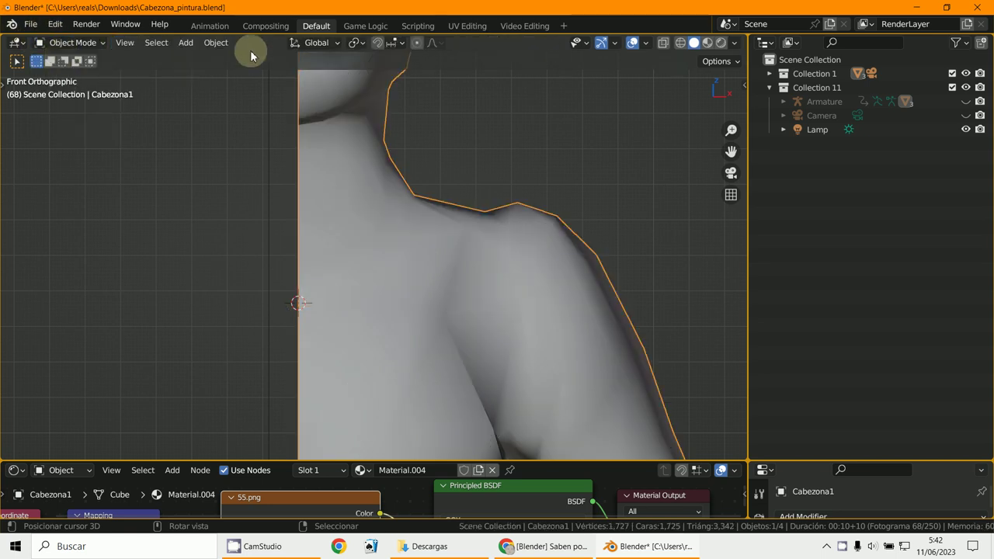
pyautogui.click(206, 43)
pyautogui.moveTo(228, 73)
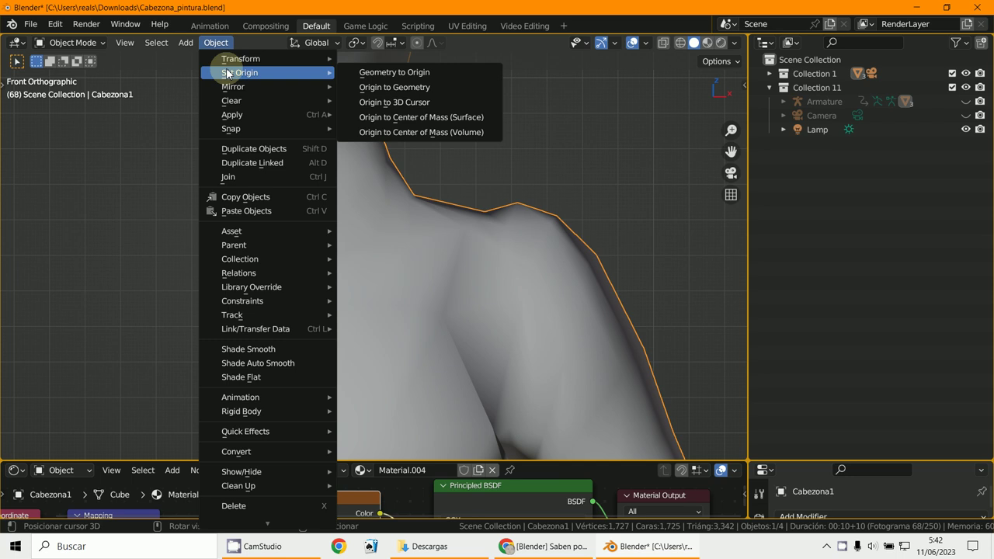
pyautogui.click(423, 103)
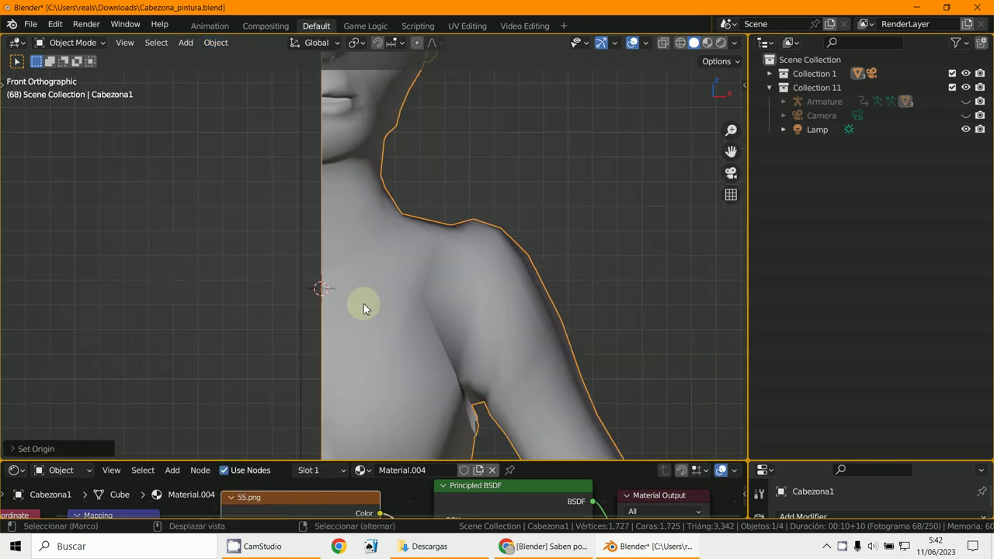
# Step: Try rotating the half body about its new origin
pyautogui.press('r')
pyautogui.rightClick(429, 319)
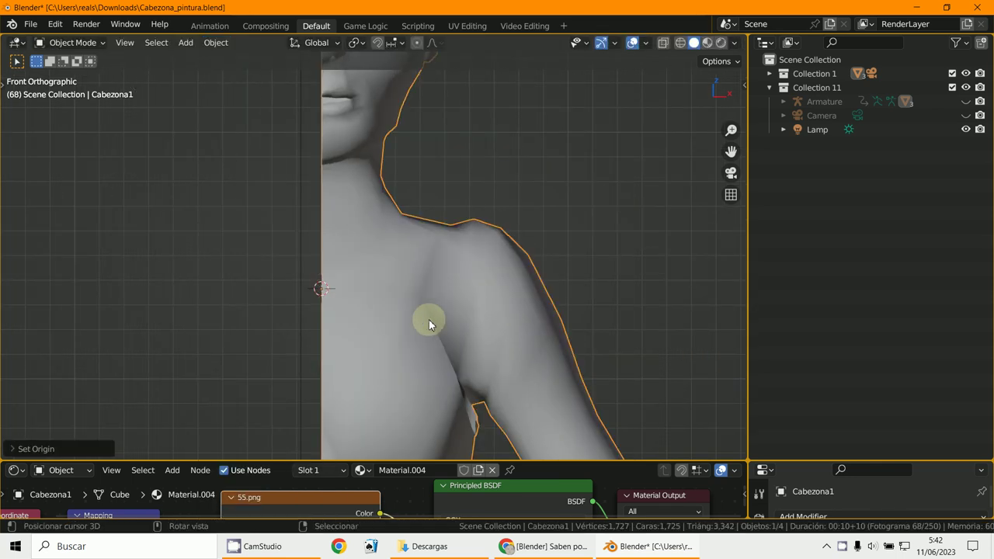
pyautogui.scroll(2, 428, 320)
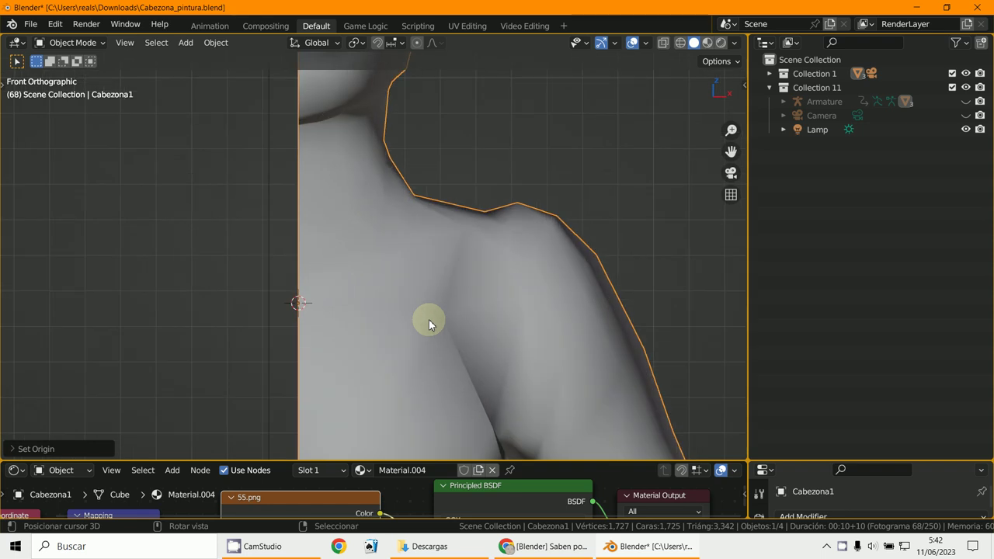
pyautogui.scroll(-6, 429, 319)
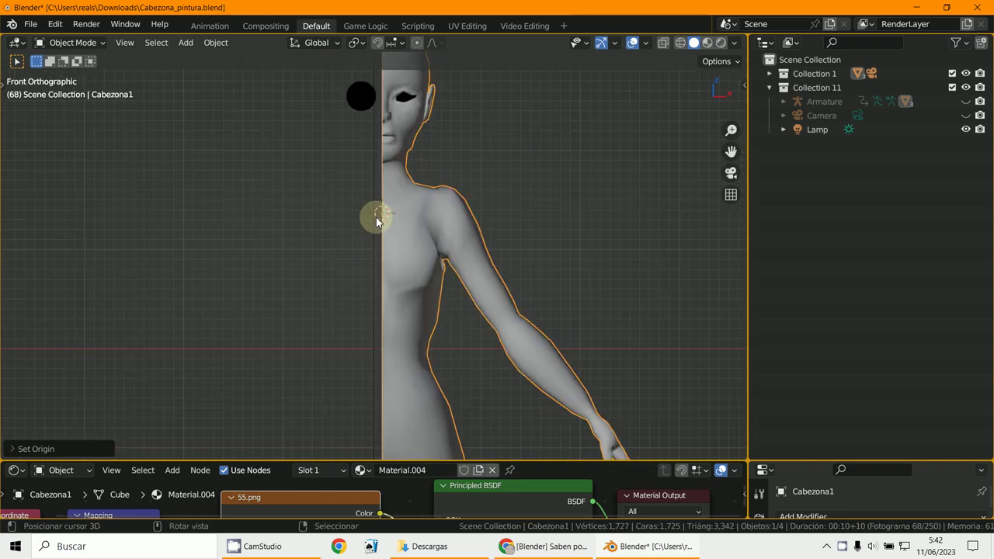
pyautogui.scroll(-3, 377, 221)
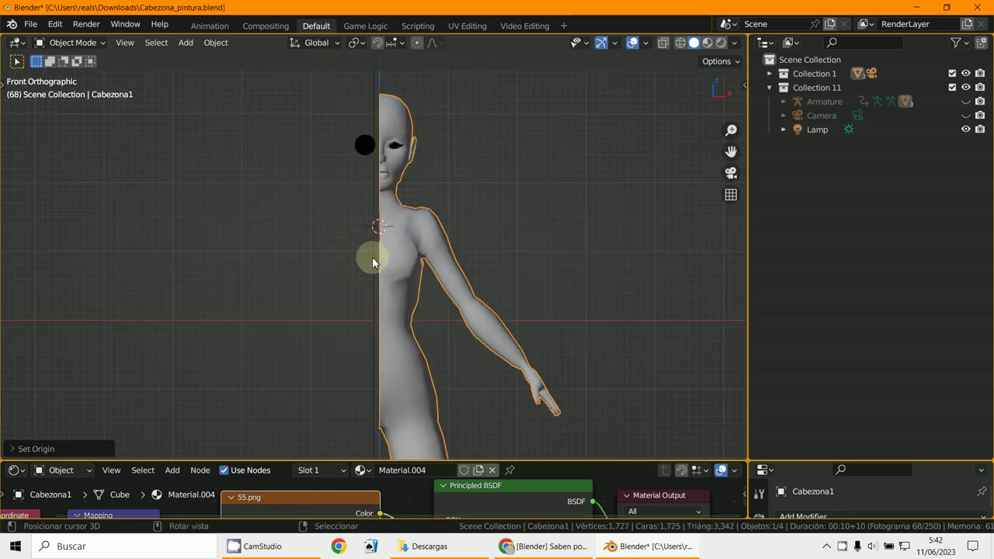
# Step: Delete the two black eye spheres from the head
pyautogui.click(75, 42)
pyautogui.click(360, 138)
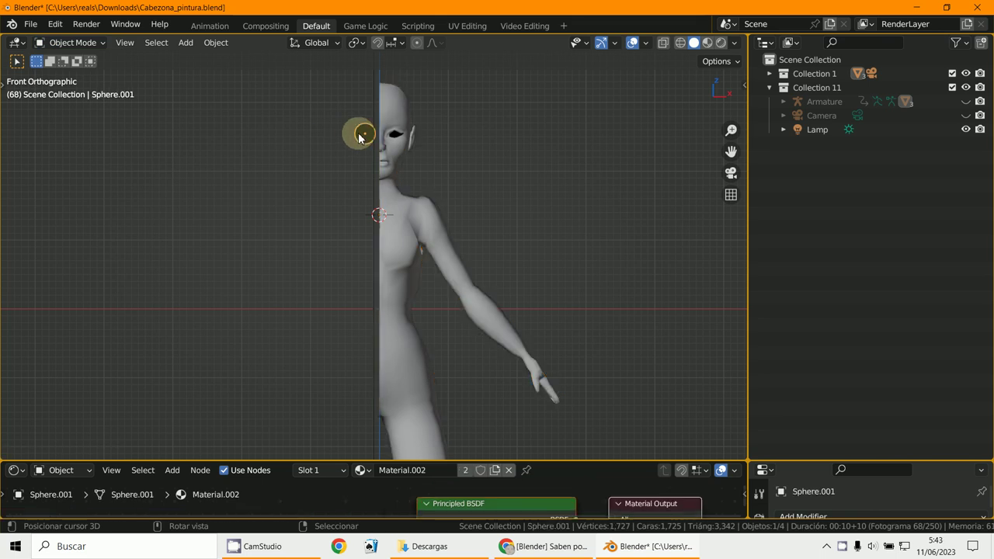
pyautogui.click(356, 134)
pyautogui.click(403, 134)
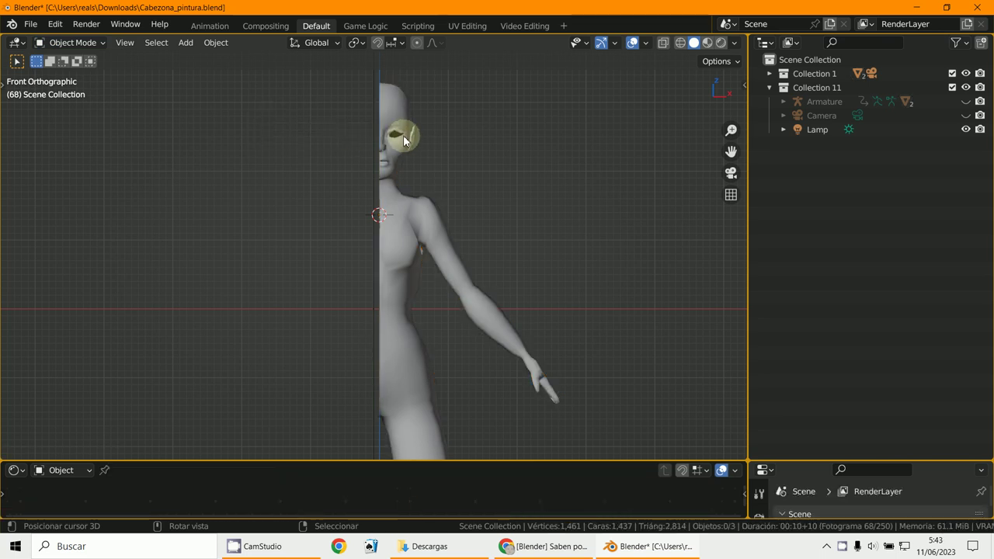
pyautogui.click(394, 135)
pyautogui.keyDown('alt'); pyautogui.click(395, 136); pyautogui.keyUp('alt')
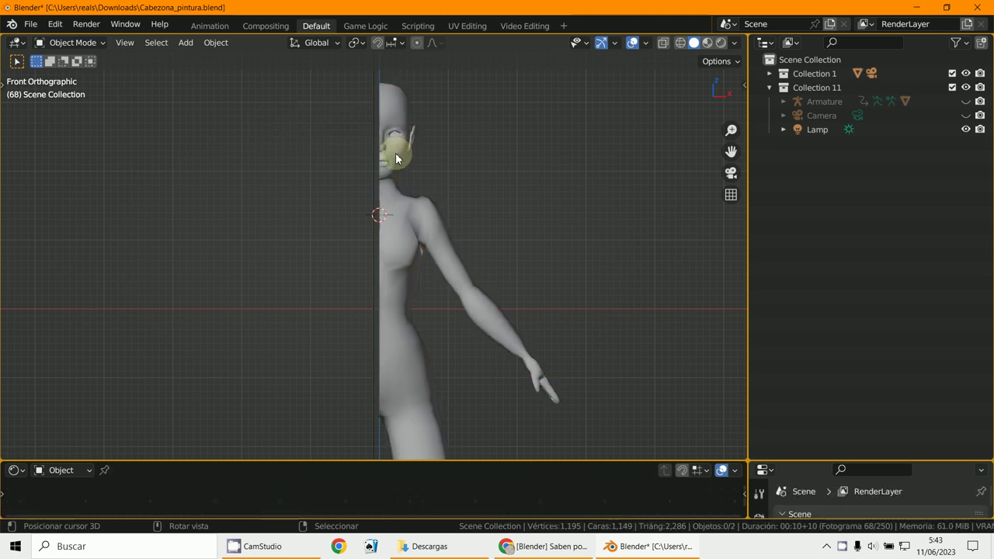
# Step: Clear the half body's location so its origin sits at the world origin
pyautogui.click(395, 200)
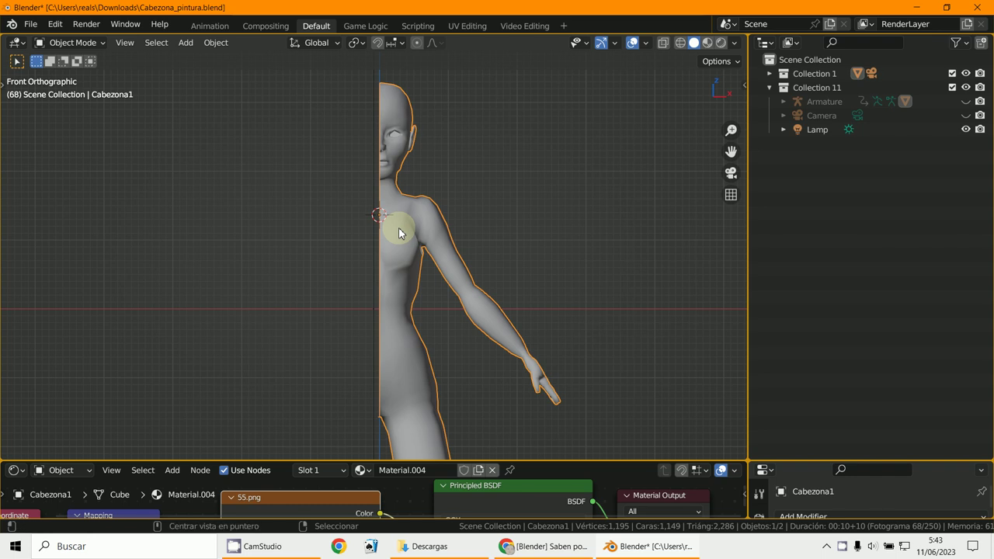
pyautogui.hotkey('alt', 'g')
pyautogui.scroll(-2, 395, 233)
pyautogui.scroll(4, 394, 233)
pyautogui.keyDown('shift'); pyautogui.moveTo(395, 233); pyautogui.dragTo(256, 86, button='middle'); pyautogui.keyUp('shift')
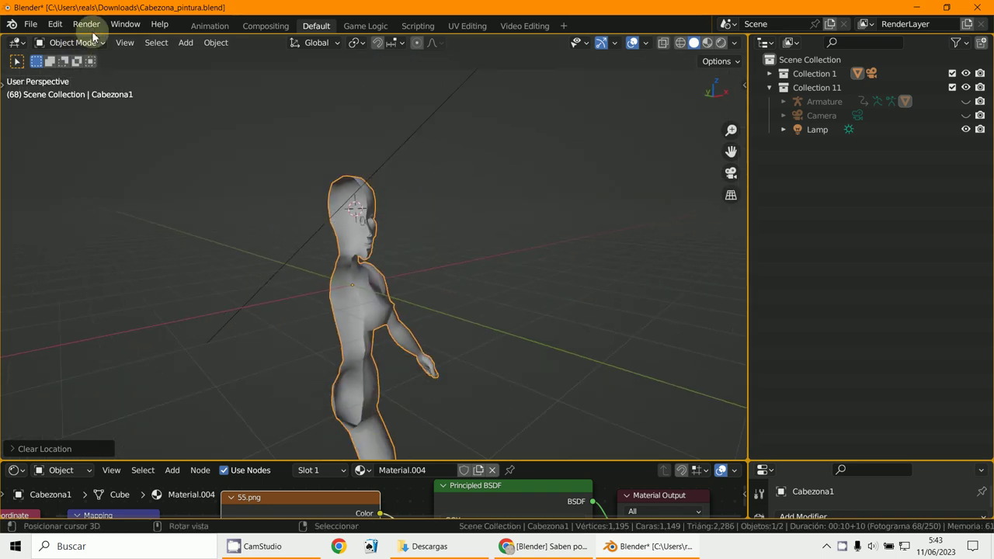
# Step: Delete the Lamp object from the scene
pyautogui.click(74, 42)
pyautogui.click(433, 119)
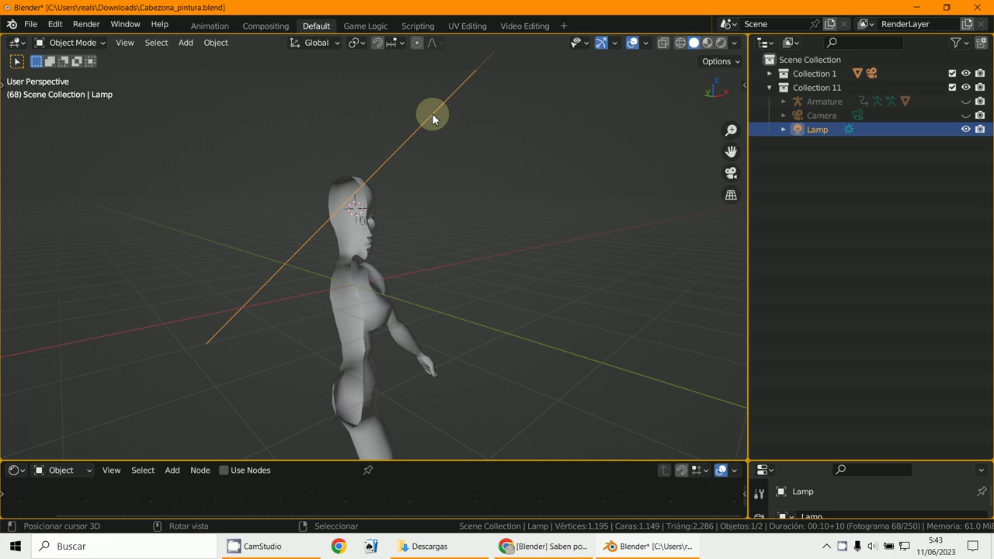
pyautogui.press('x')
pyautogui.click(430, 113)
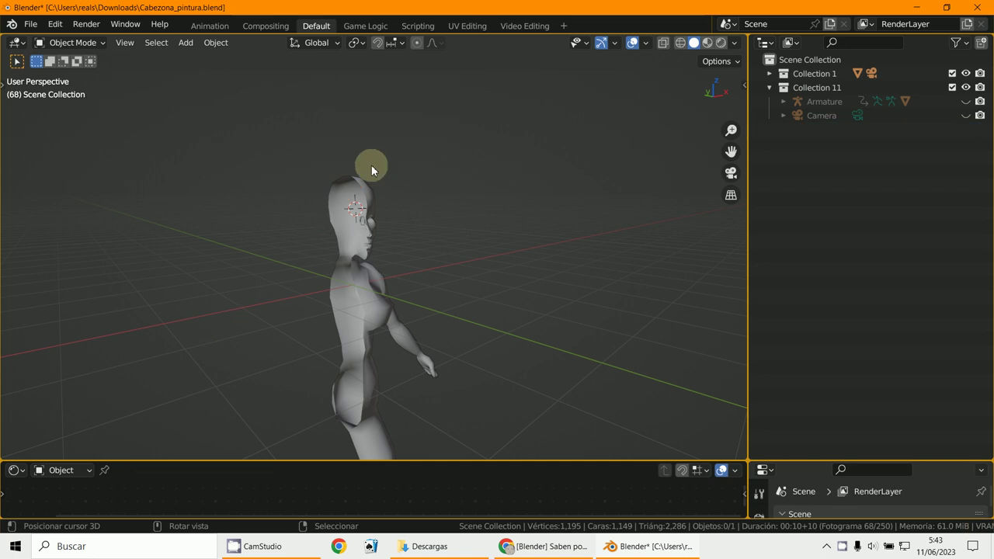
# Step: Examine in front view how the half body's cut edge lines up with the vertical world axis
pyautogui.press('KP_1')
pyautogui.scroll(8, 371, 165)
pyautogui.scroll(-3, 377, 242)
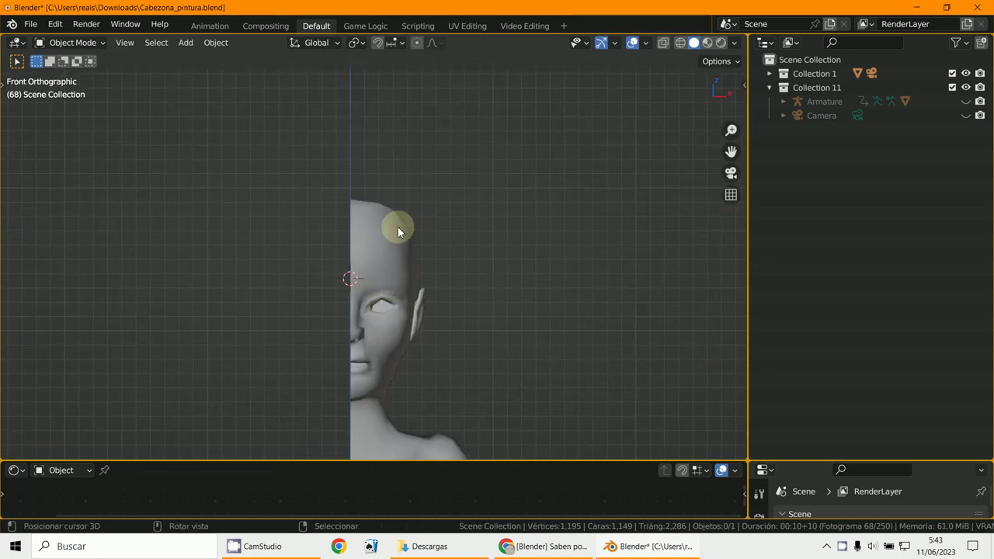
pyautogui.scroll(-7, 349, 187)
pyautogui.keyDown('shift'); pyautogui.moveTo(349, 226); pyautogui.dragTo(383, 164, button='middle'); pyautogui.keyUp('shift')
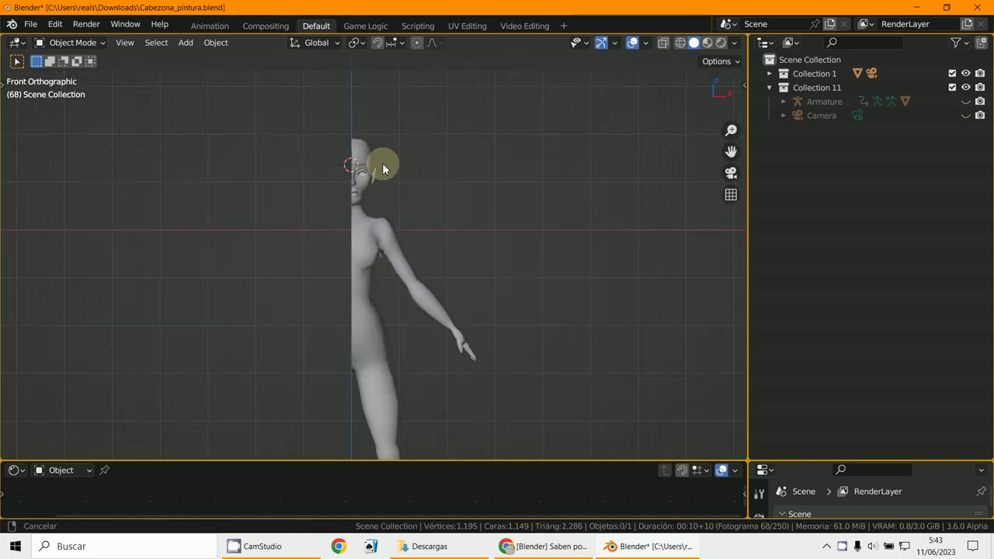
pyautogui.scroll(2, 381, 139)
pyautogui.scroll(-1, 379, 140)
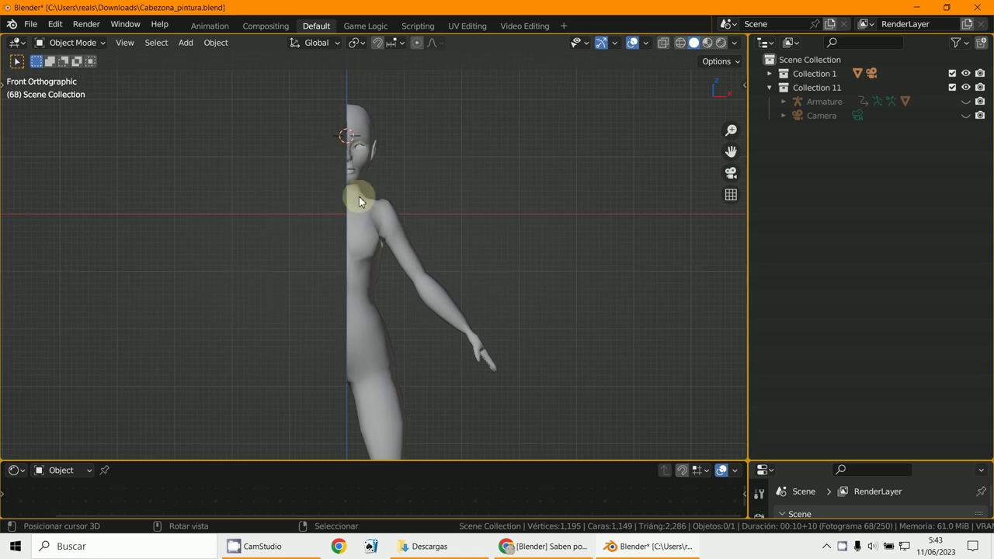
pyautogui.scroll(-4, 361, 277)
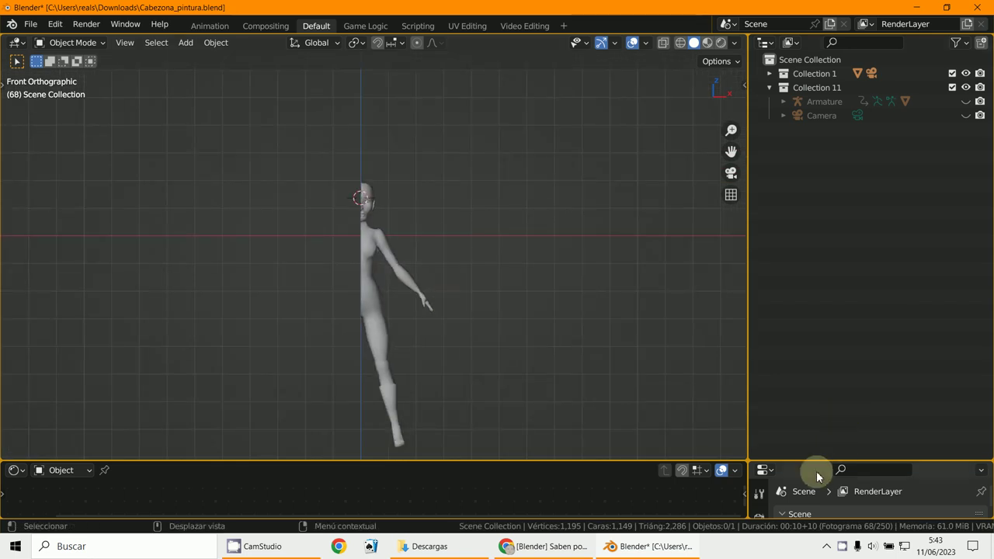
# Step: Add a Mirror modifier on the X axis to the half body and restore a taller 3D viewport
pyautogui.moveTo(817, 461); pyautogui.dragTo(835, 172)
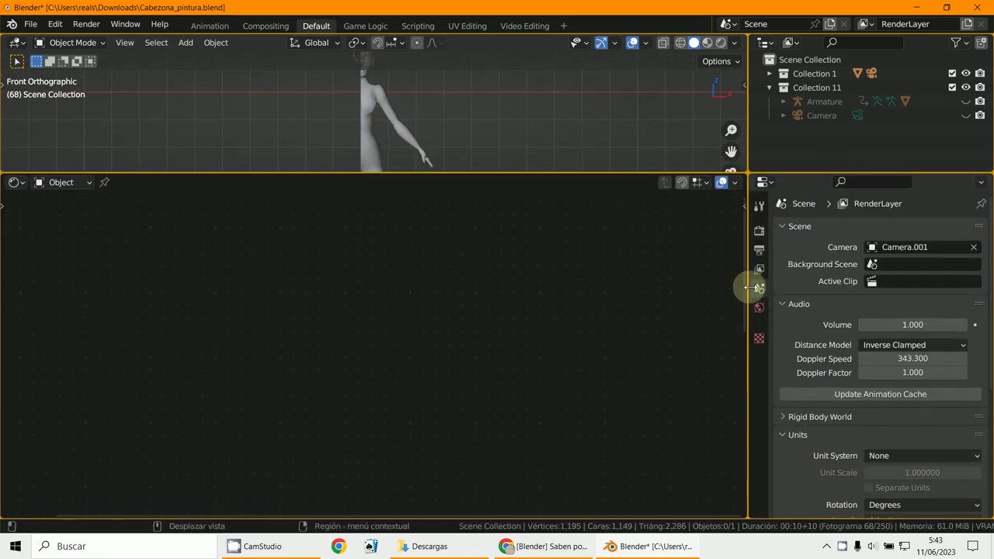
pyautogui.click(363, 145)
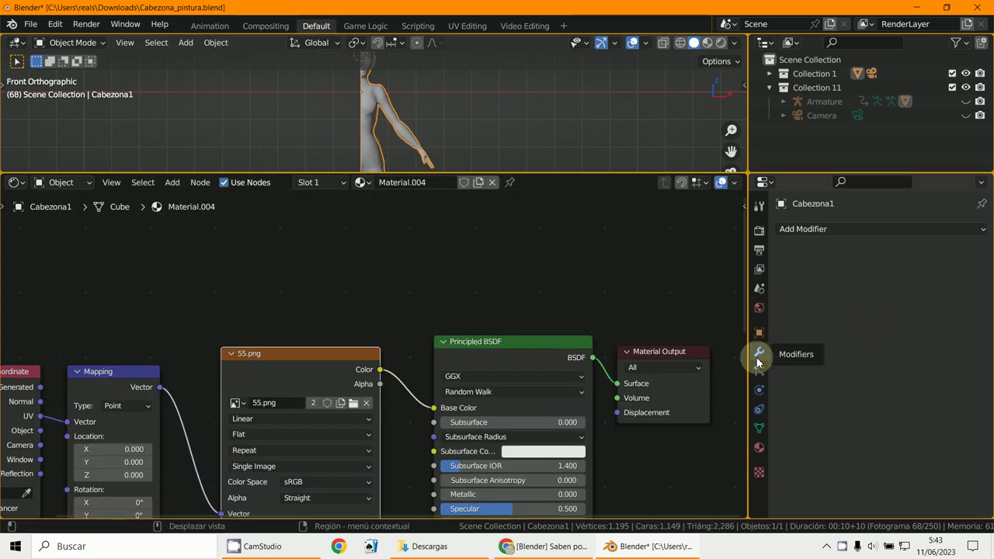
pyautogui.click(808, 227)
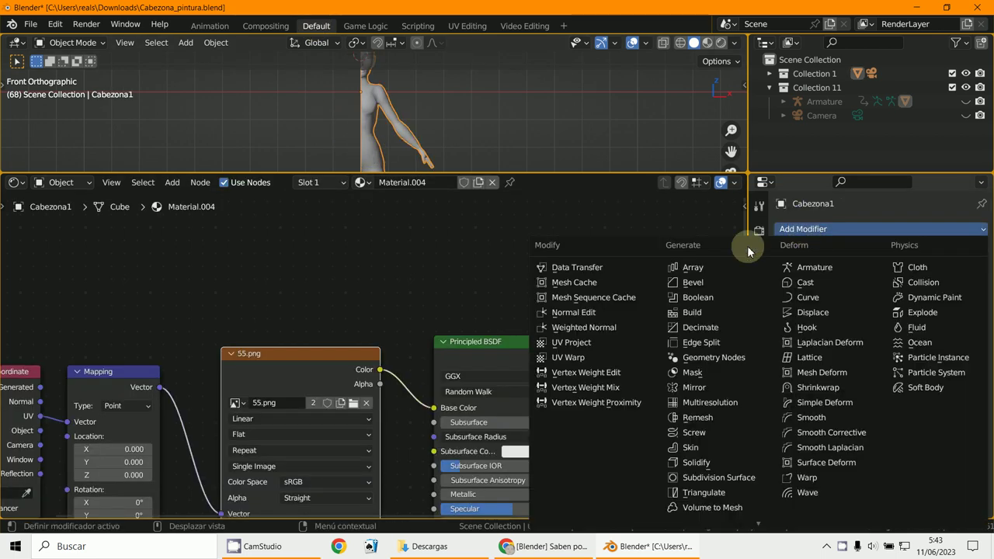
pyautogui.click(709, 386)
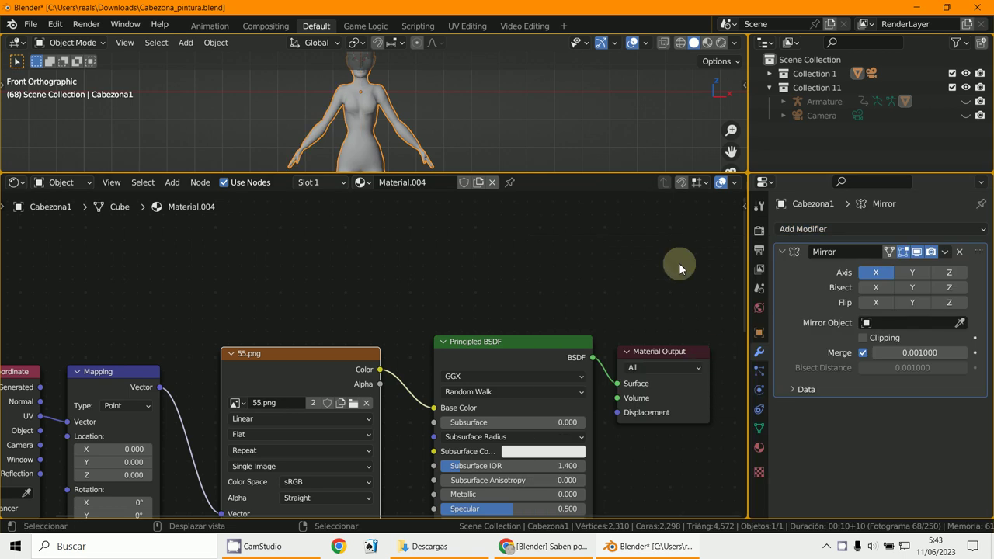
pyautogui.moveTo(574, 172); pyautogui.dragTo(575, 364)
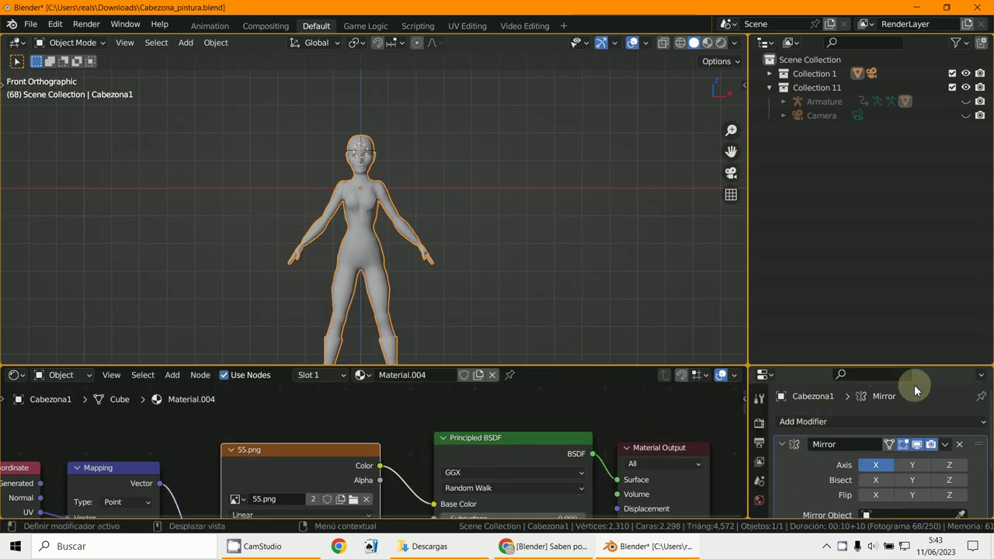
# Step: Set the solid viewport shading colour to Texture to show the painted image on the mirrored body
pyautogui.scroll(6, 530, 273)
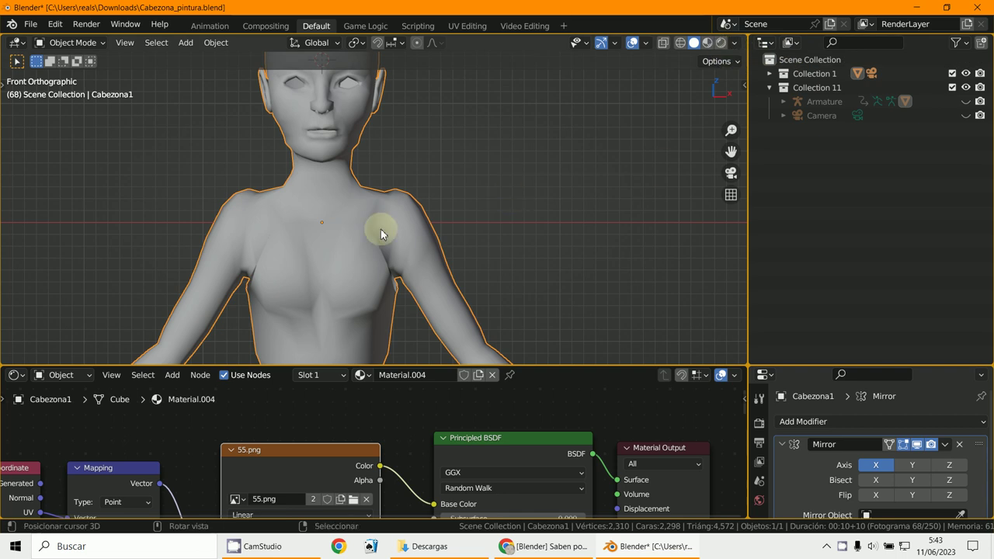
pyautogui.click(734, 43)
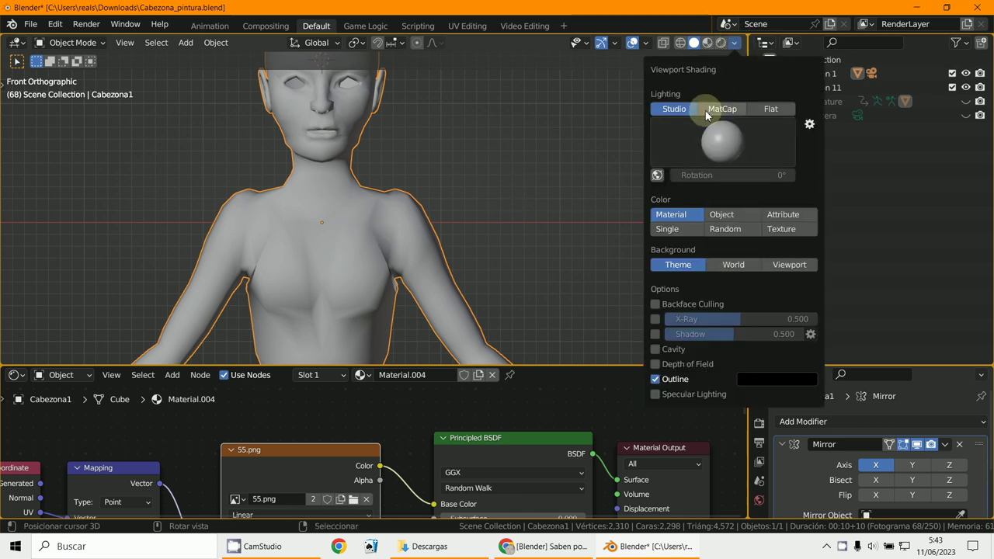
pyautogui.click(735, 43)
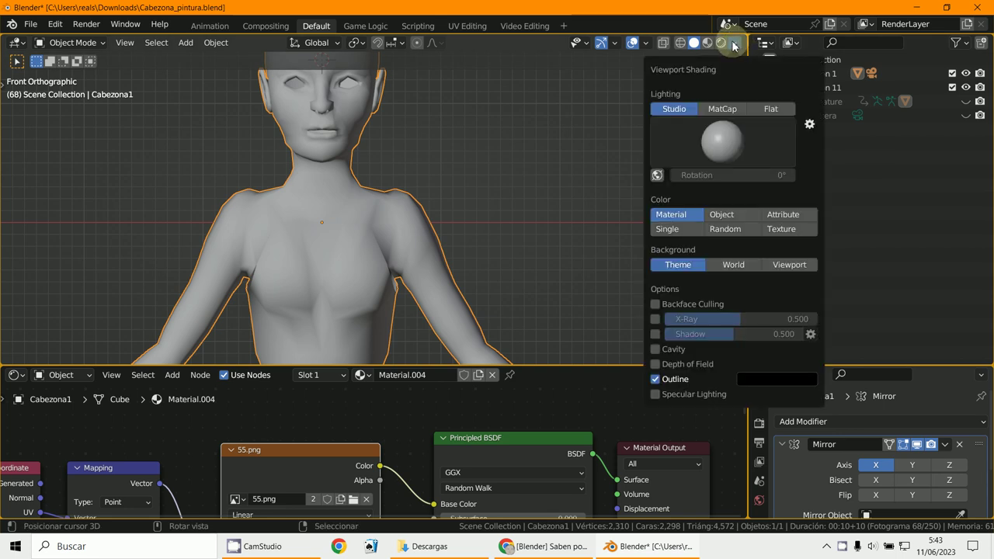
pyautogui.click(735, 44)
pyautogui.click(773, 229)
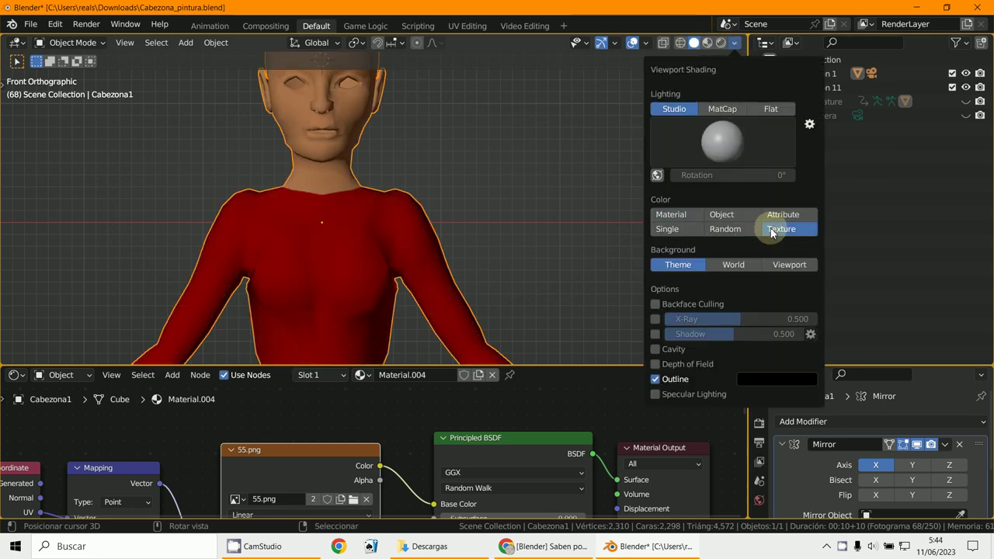
# Step: Compare the Object, Random and Material shading colours on the mirrored body, ending back on Texture colour
pyautogui.click(680, 216)
pyautogui.click(722, 217)
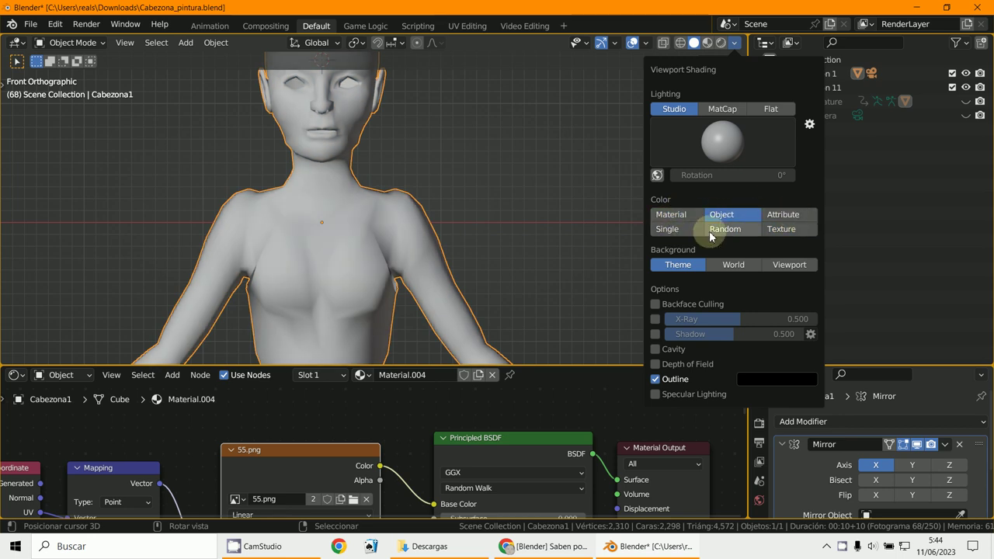
pyautogui.click(714, 231)
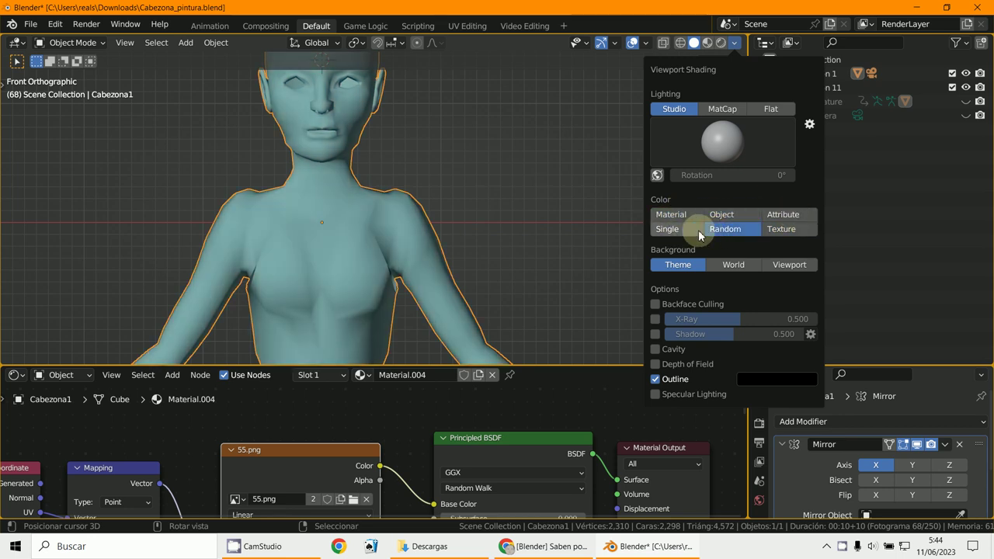
pyautogui.click(673, 216)
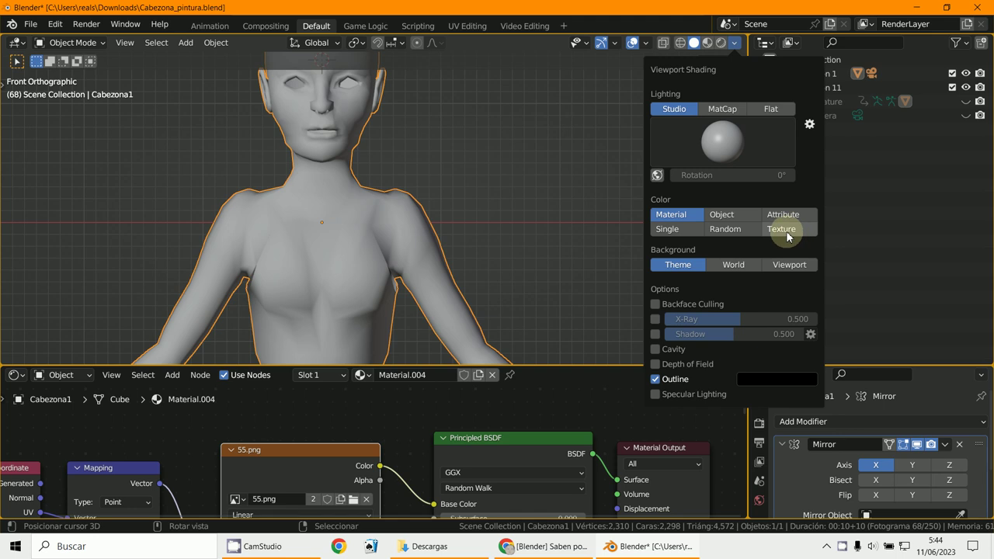
pyautogui.click(784, 230)
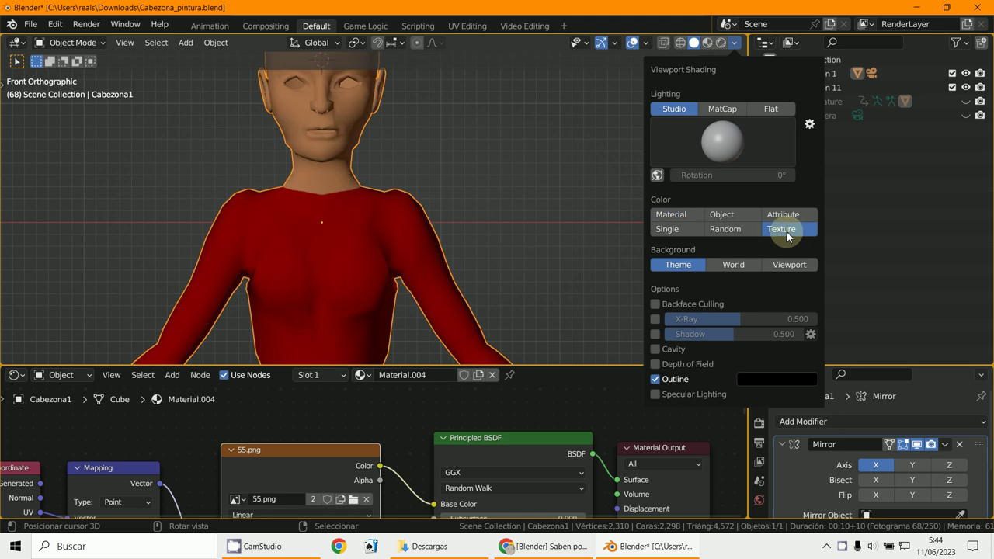
# Step: Display the body in Rendered viewport shading and widen the column with the outliner and modifier properties
pyautogui.click(707, 43)
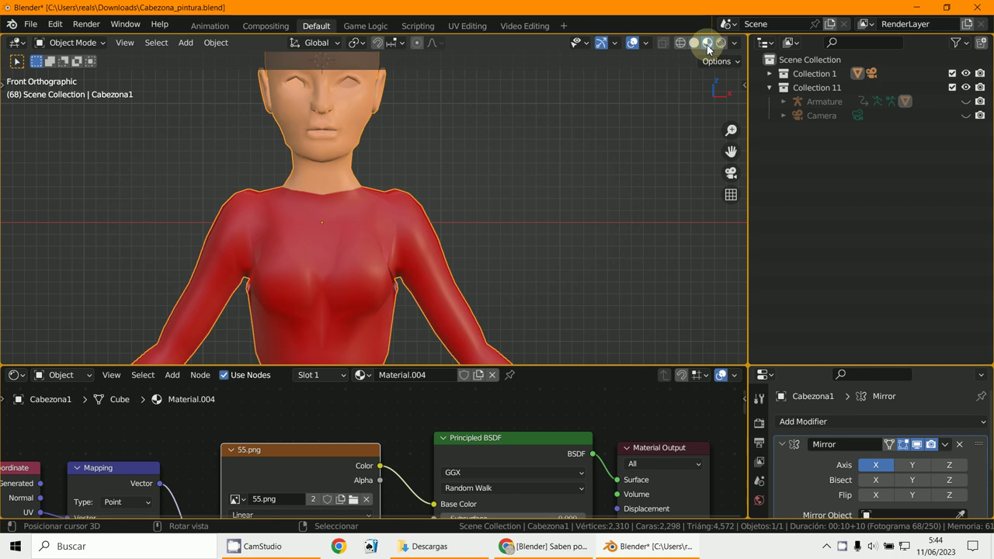
pyautogui.scroll(-2, 697, 101)
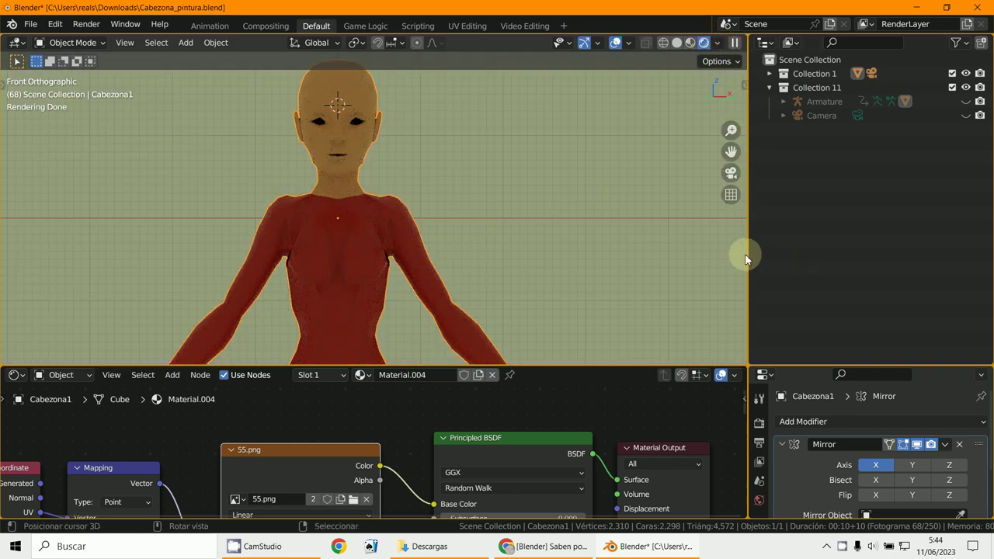
pyautogui.moveTo(748, 256); pyautogui.dragTo(590, 236)
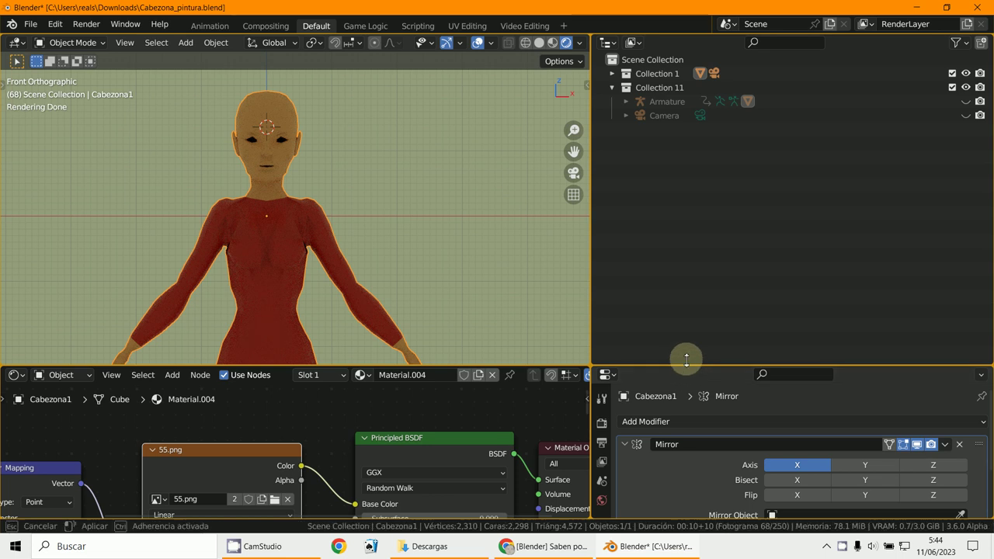
# Step: Enlarge the properties area and apply the Mirror modifier on the body
pyautogui.moveTo(688, 366); pyautogui.dragTo(714, 178)
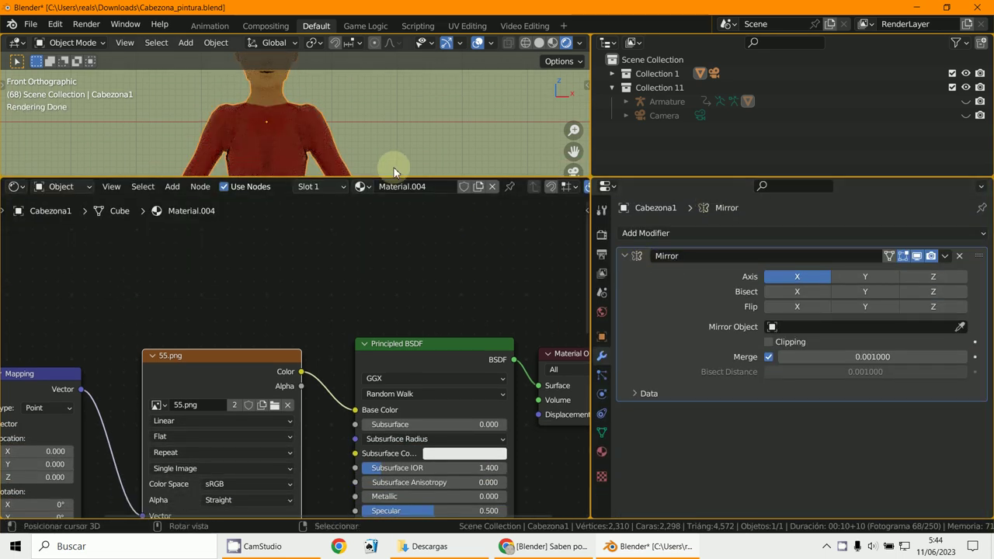
pyautogui.moveTo(402, 177); pyautogui.dragTo(405, 399)
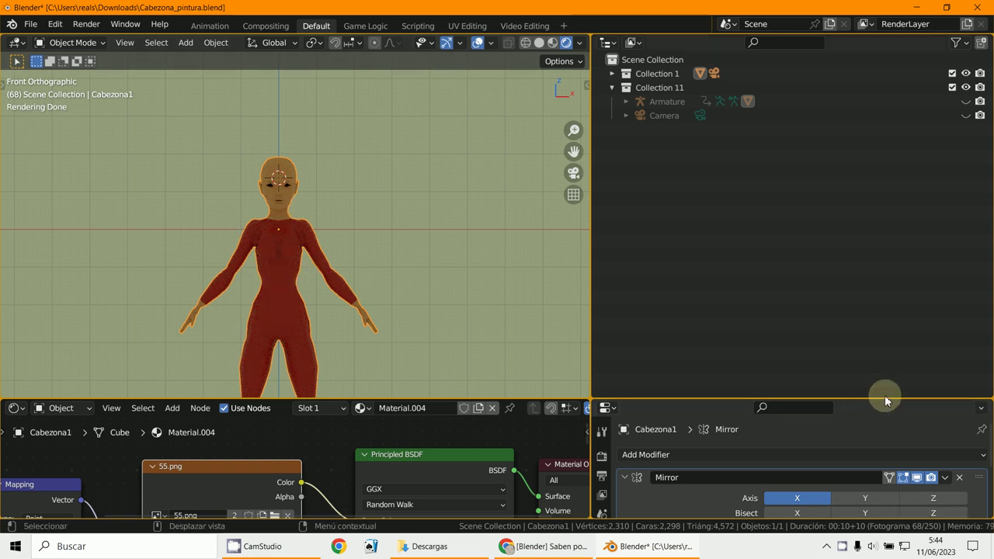
pyautogui.moveTo(880, 401); pyautogui.dragTo(884, 219)
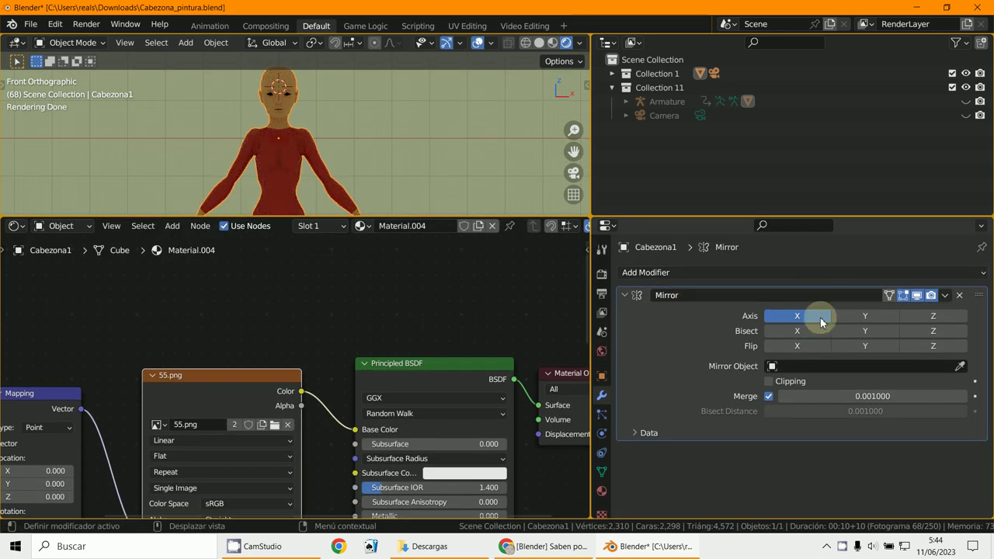
pyautogui.click(945, 296)
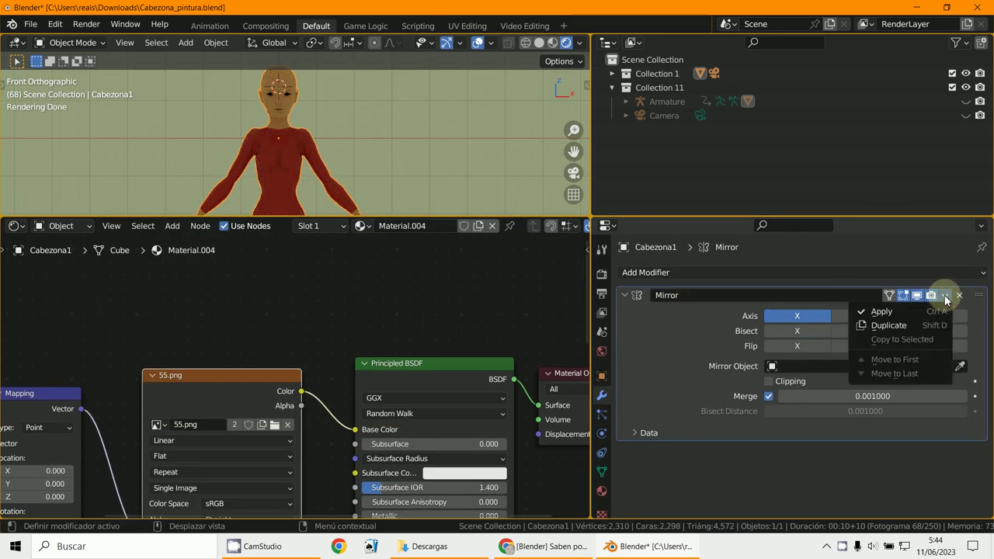
pyautogui.click(882, 310)
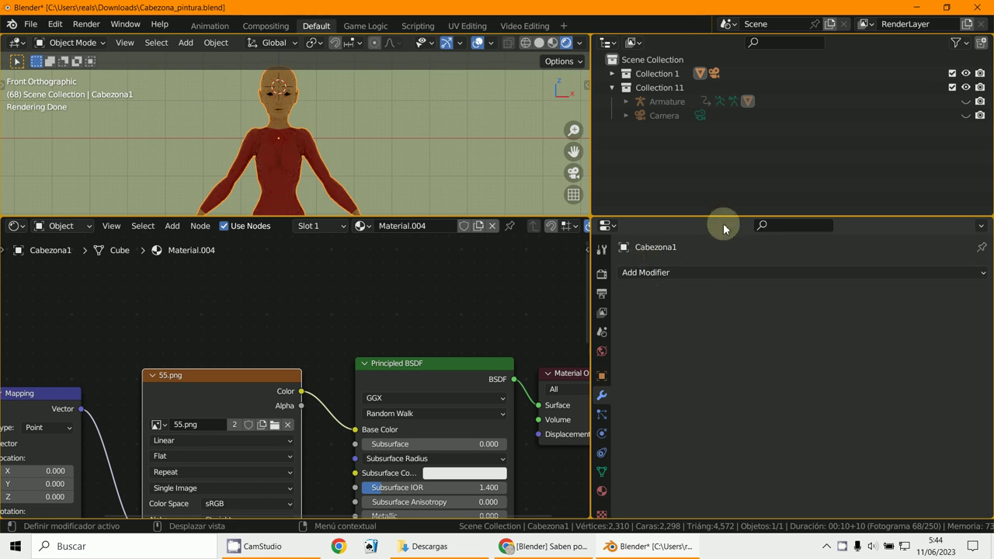
# Step: Restore a taller 3D viewport, enter Edit Mode on the body and select the entire mesh
pyautogui.moveTo(718, 218); pyautogui.dragTo(719, 410)
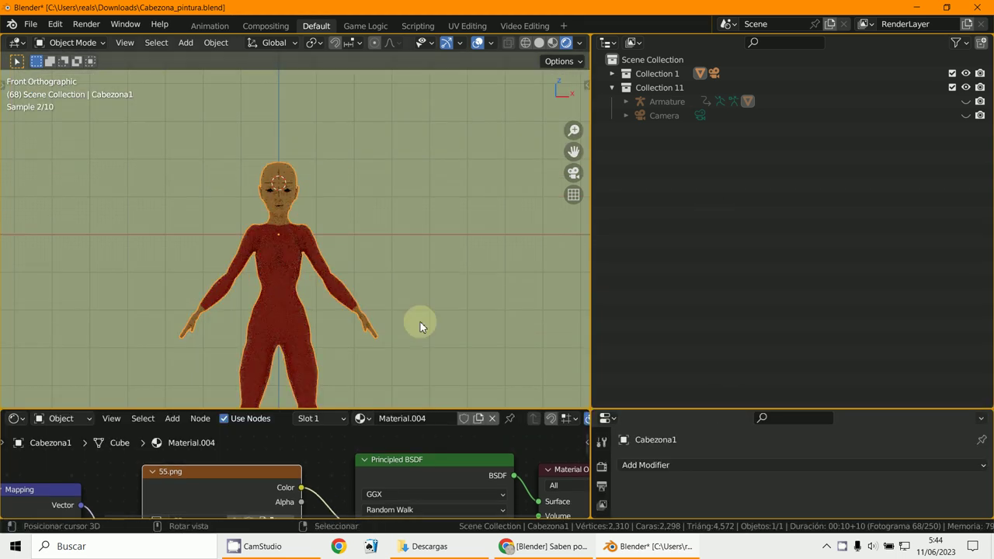
pyautogui.keyDown('shift'); pyautogui.moveTo(294, 290); pyautogui.dragTo(342, 240, button='middle'); pyautogui.keyUp('shift')
pyautogui.scroll(2, 342, 240)
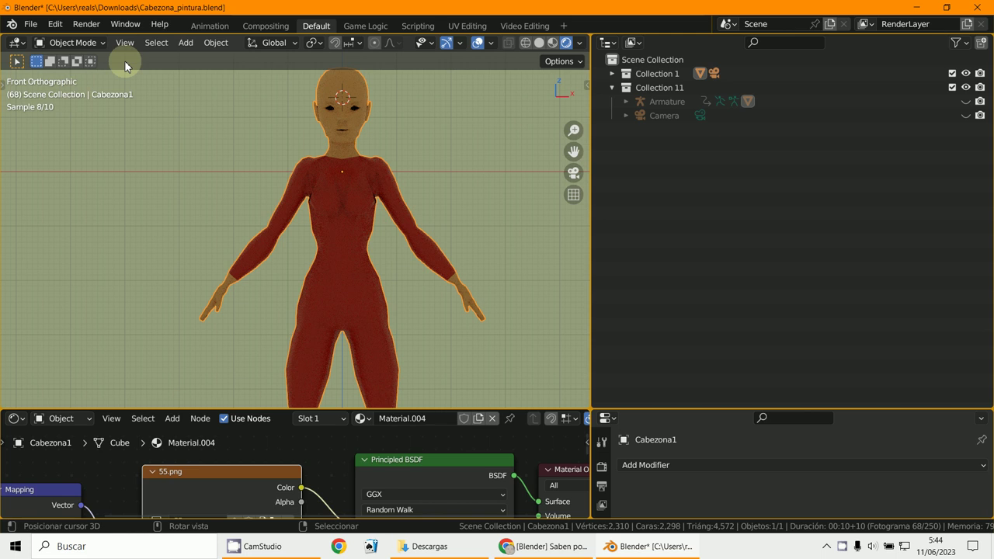
pyautogui.click(65, 44)
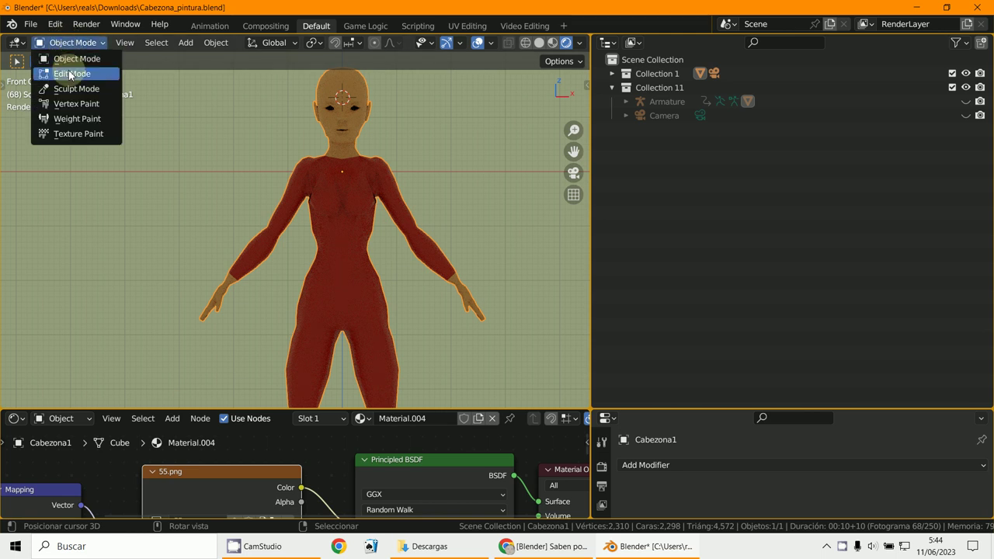
pyautogui.click(71, 72)
pyautogui.press('a')
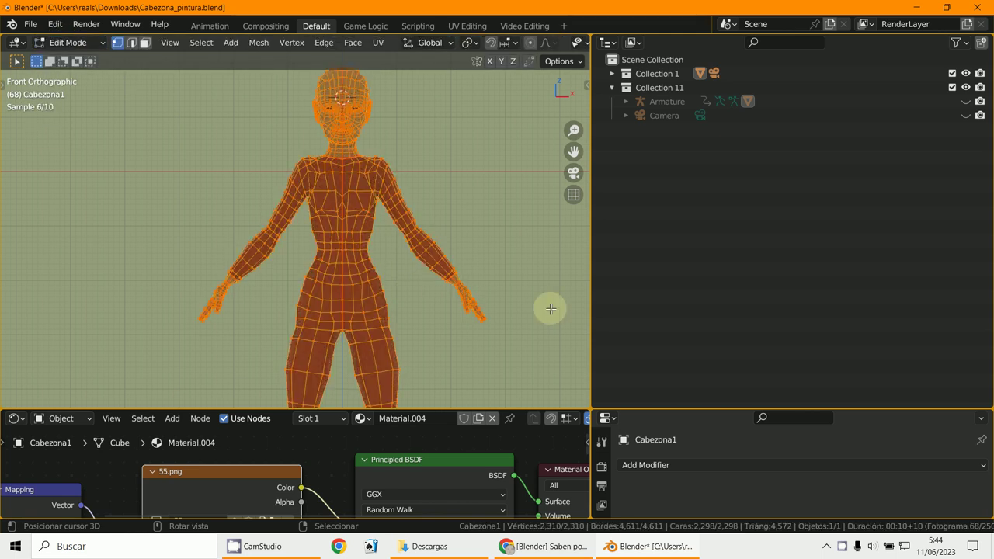
# Step: Replace the outliner with a UV Editor and unwrap the whole selected body mesh
pyautogui.click(609, 42)
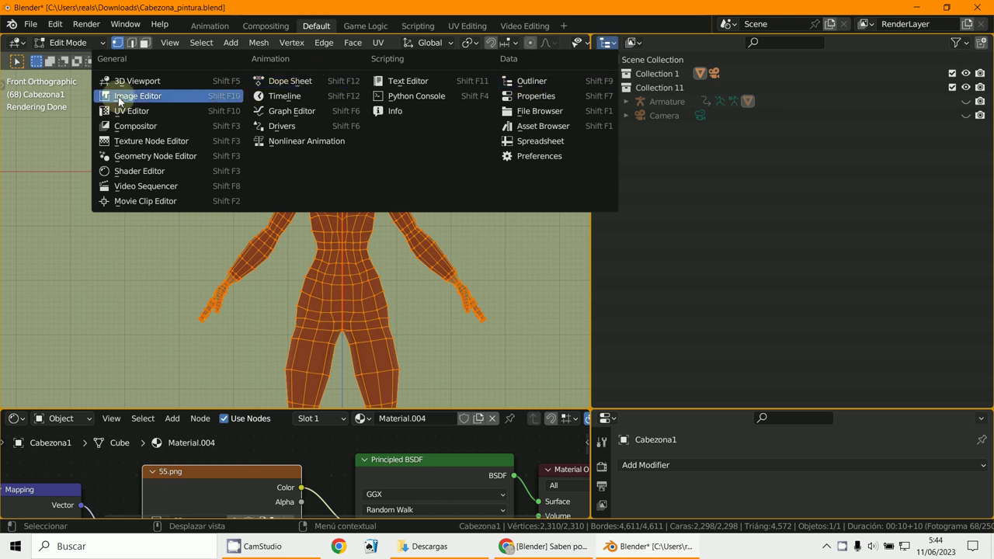
pyautogui.click(142, 115)
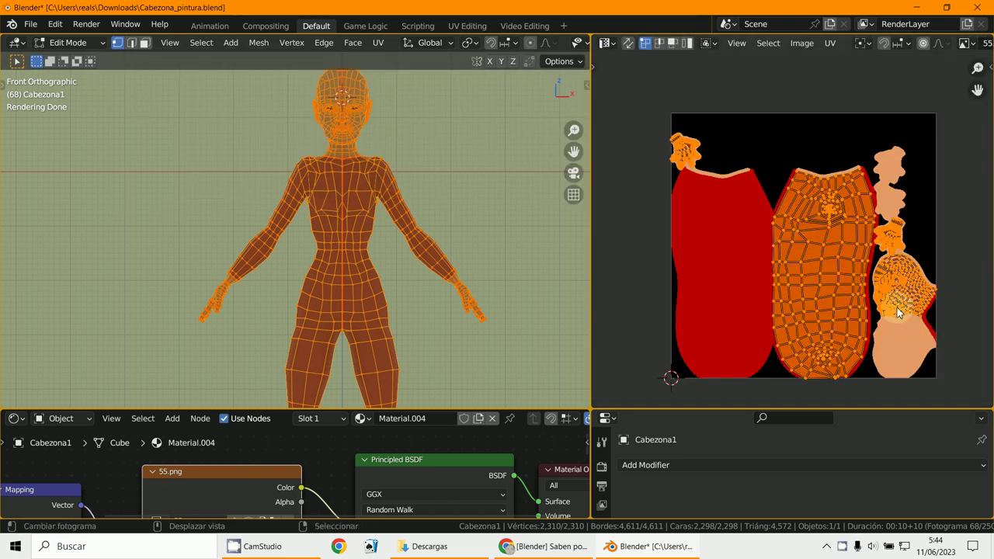
pyautogui.press('u')
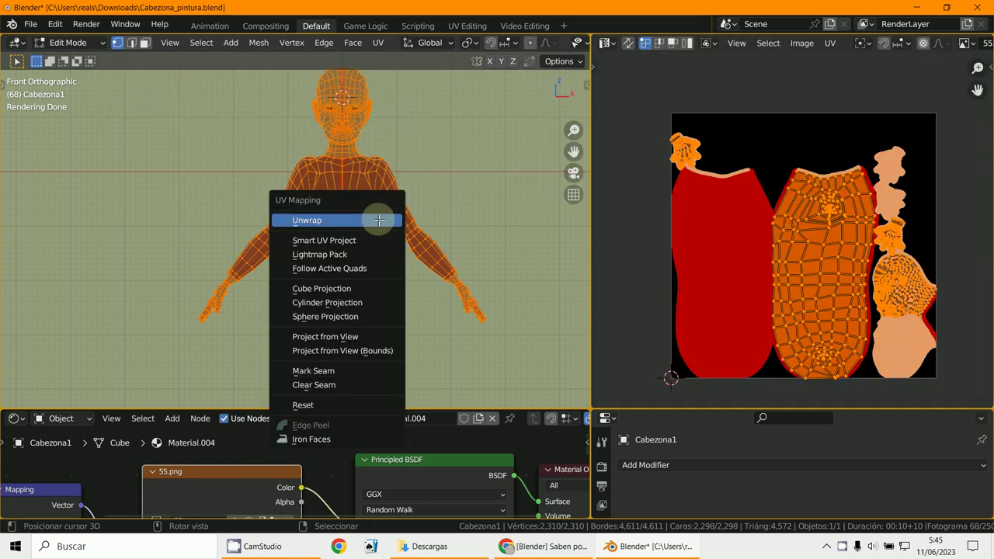
pyautogui.click(379, 221)
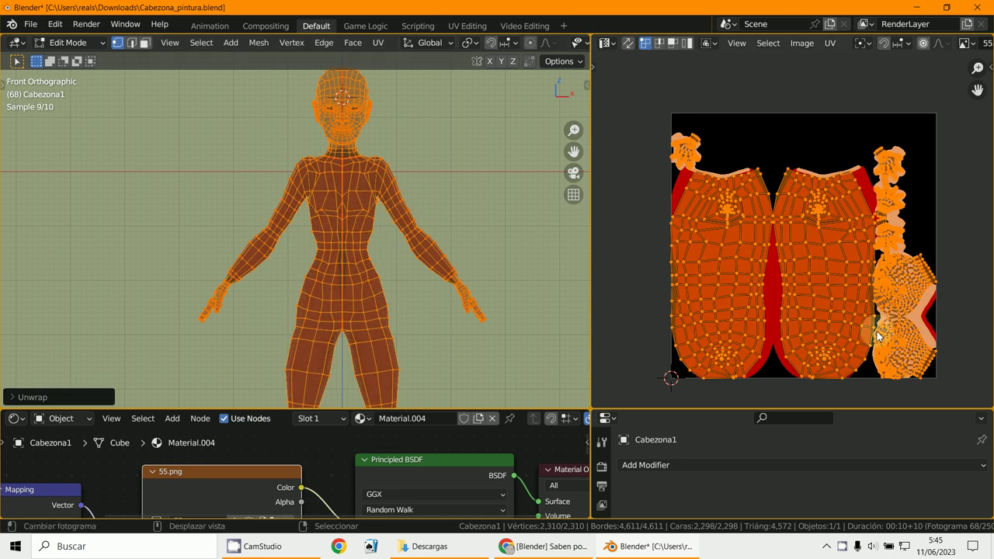
# Step: Examine how the new UV islands cover the 55.png texture and compare them with the body and head mesh
pyautogui.scroll(4, 889, 303)
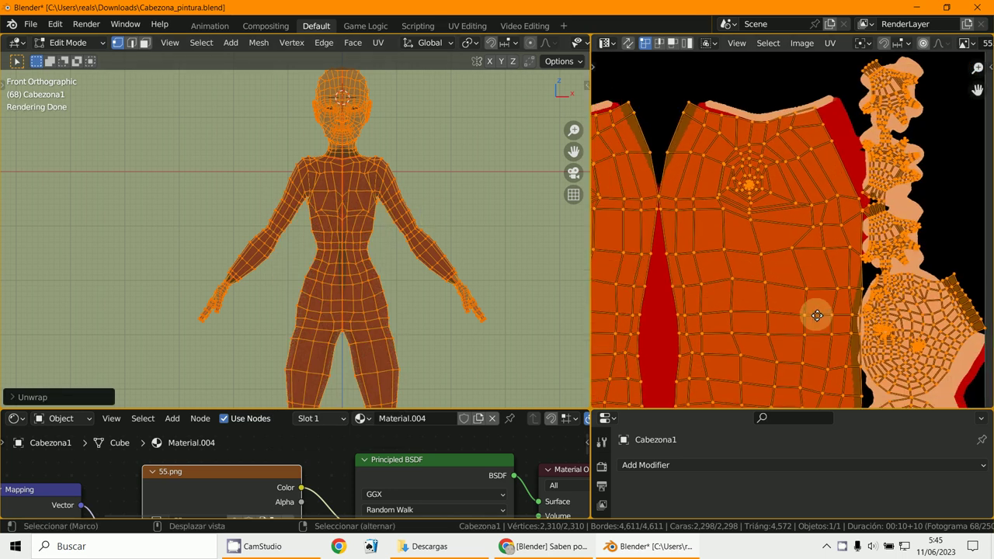
pyautogui.scroll(-2, 830, 303)
pyautogui.moveTo(830, 303); pyautogui.dragTo(862, 299, button='middle')
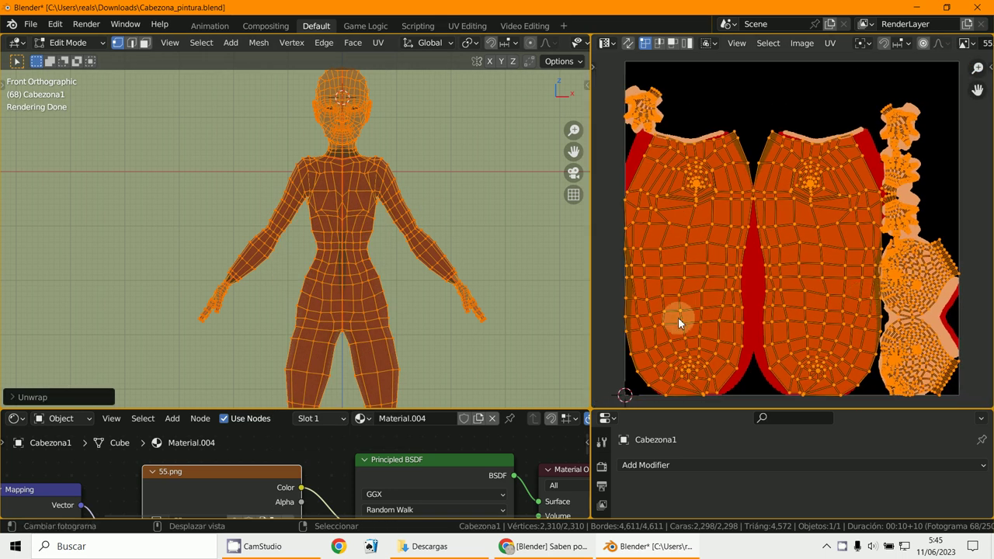
pyautogui.scroll(6, 393, 234)
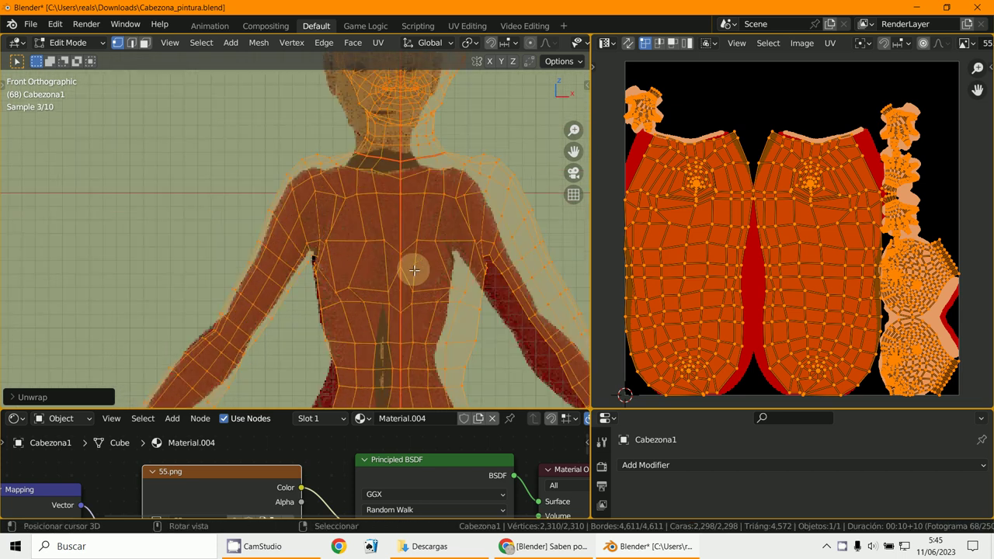
pyautogui.scroll(1, 404, 319)
pyautogui.keyDown('shift'); pyautogui.moveTo(404, 318); pyautogui.dragTo(401, 328, button='middle'); pyautogui.keyUp('shift')
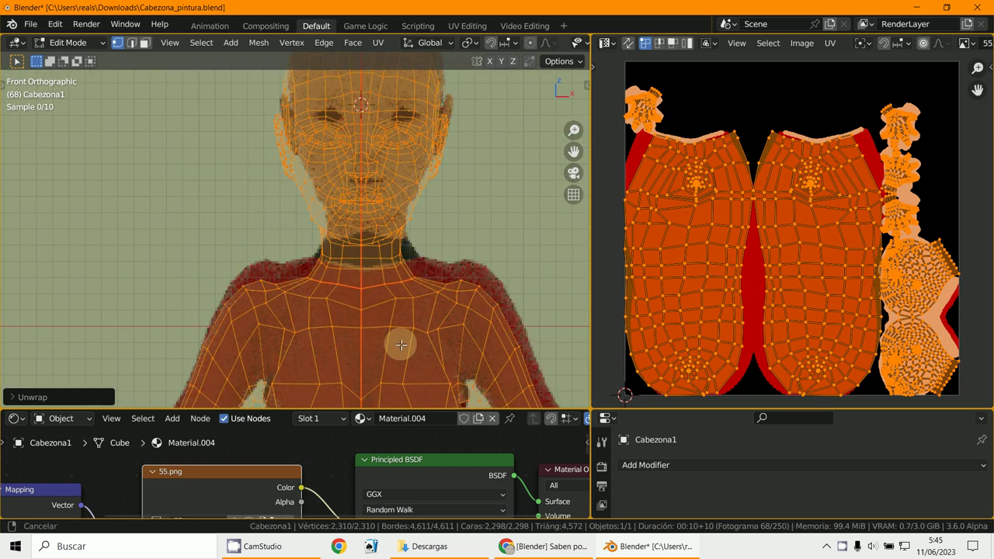
pyautogui.keyDown('shift'); pyautogui.moveTo(381, 332); pyautogui.dragTo(359, 378, button='middle'); pyautogui.keyUp('shift')
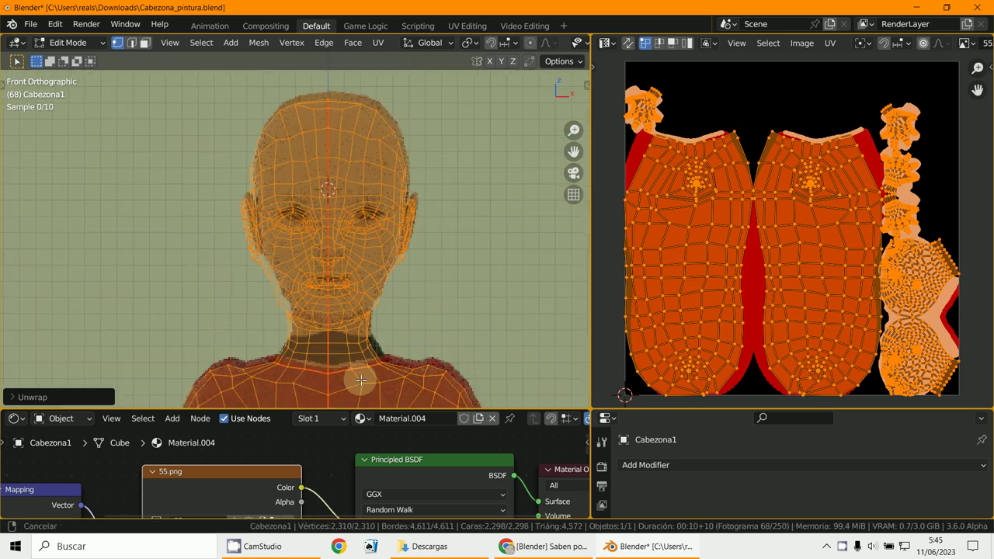
# Step: Try moving one red body island and one head island in the UV layout, cancelling each move
pyautogui.click(763, 287)
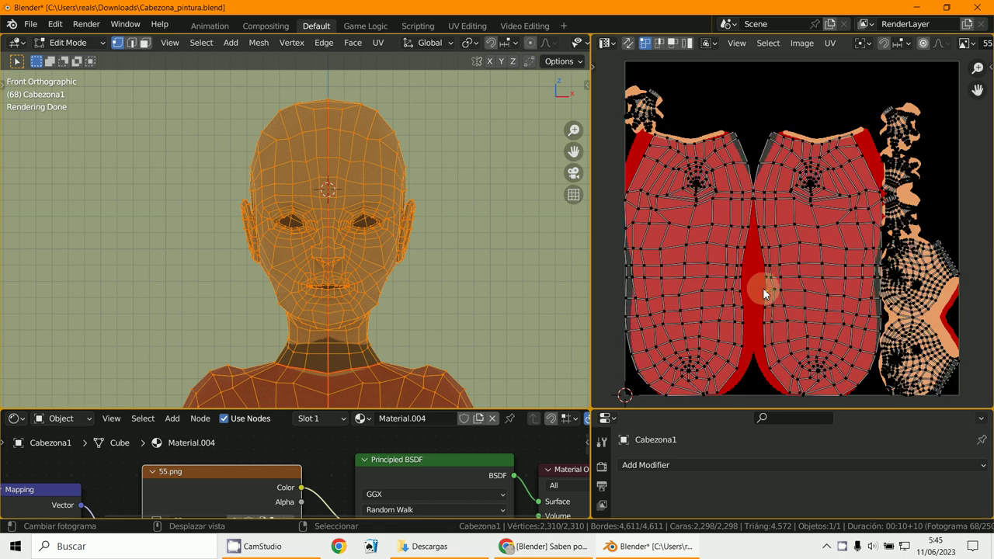
pyautogui.press('l')
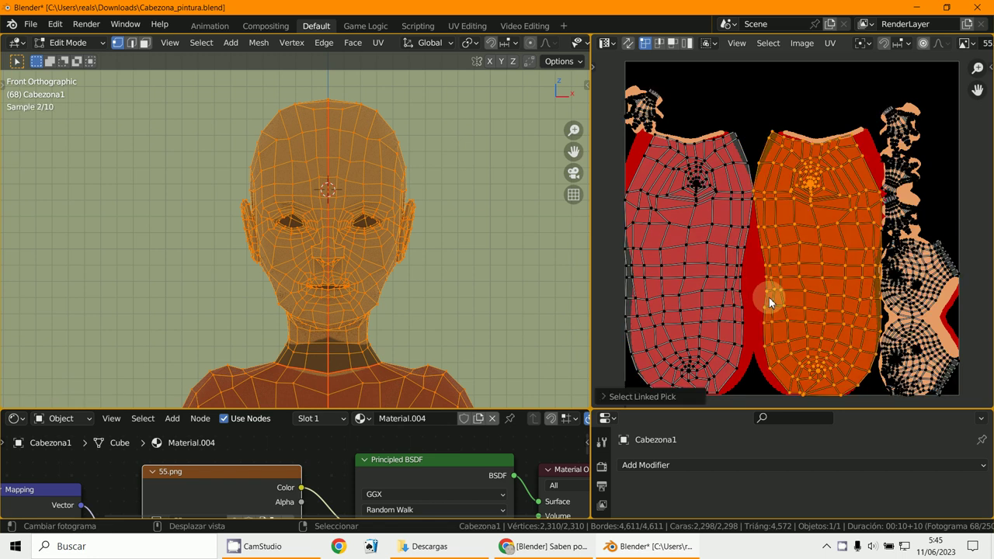
pyautogui.press('g')
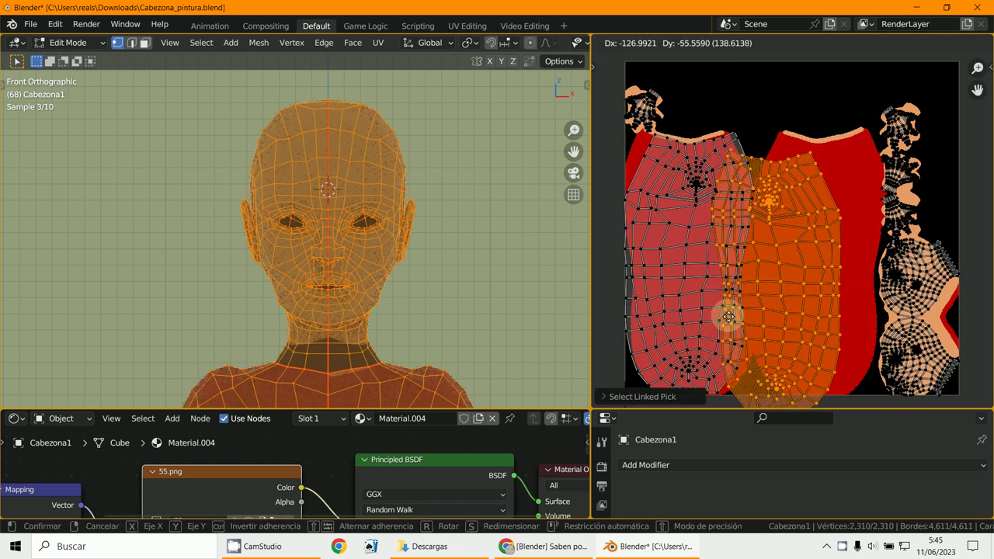
pyautogui.press('Escape')
pyautogui.hotkey('ctrl', 'z')
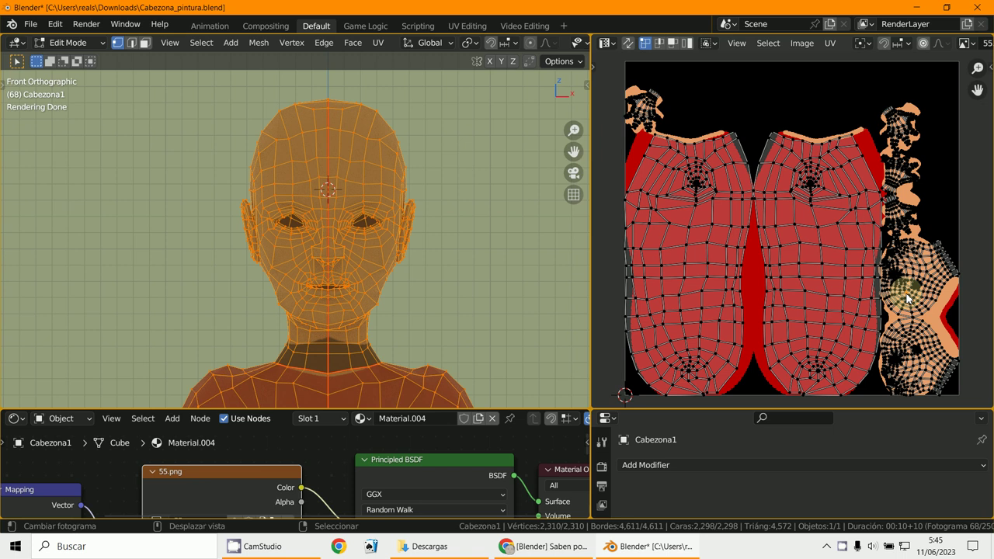
pyautogui.press('l')
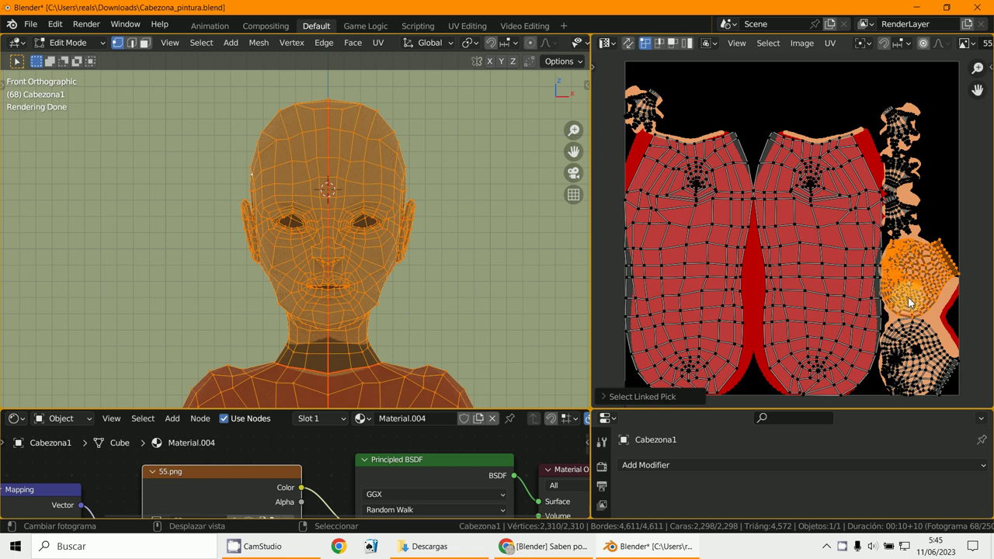
pyautogui.press('g')
pyautogui.rightClick(912, 299)
# Step: Switch the body to Texture Paint mode and paint a short white TexDraw stroke on one cheek
pyautogui.scroll(3, 567, 278)
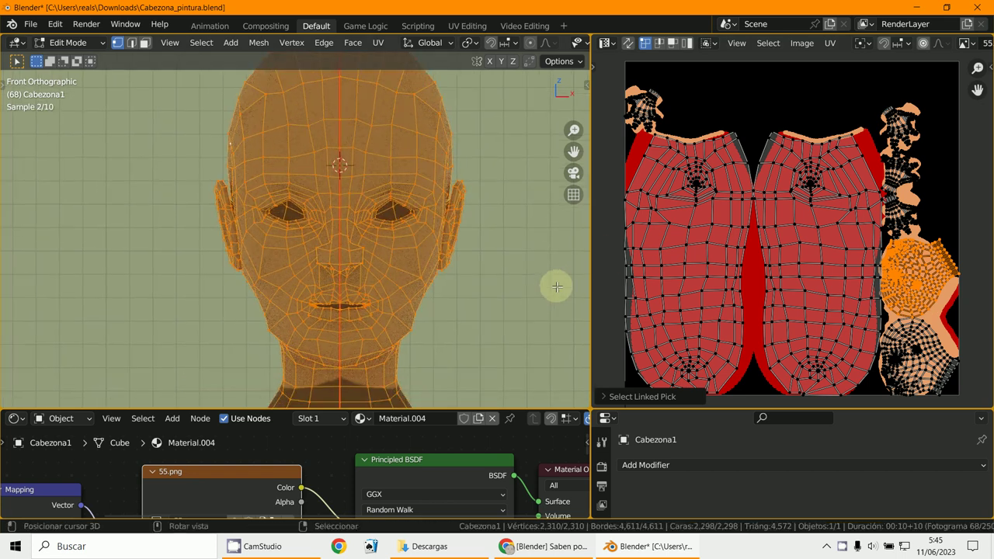
pyautogui.click(17, 42)
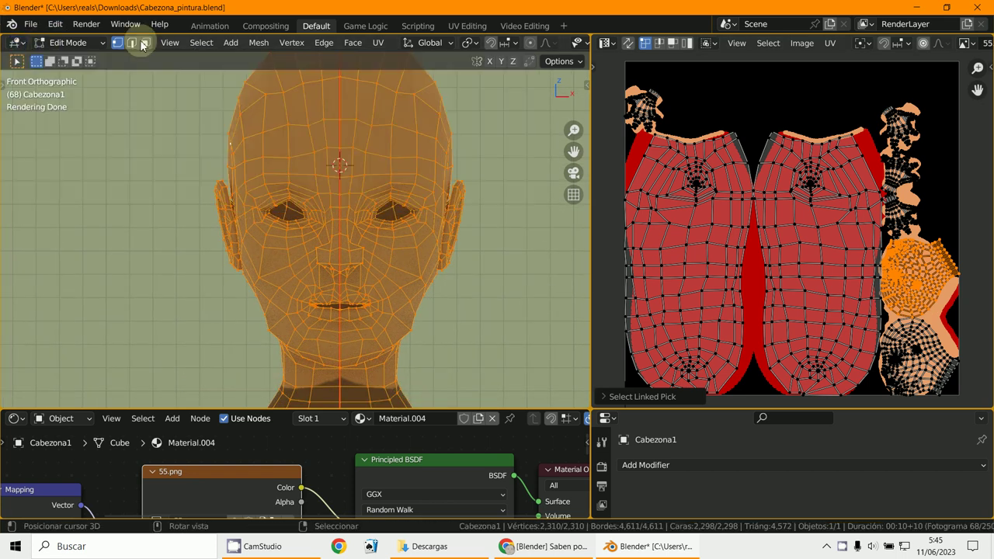
pyautogui.click(68, 42)
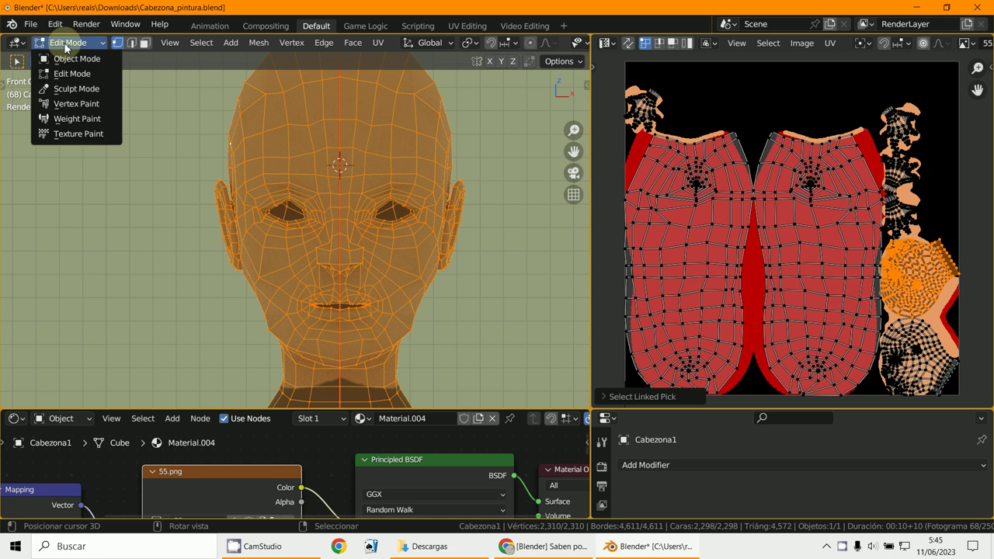
pyautogui.click(72, 135)
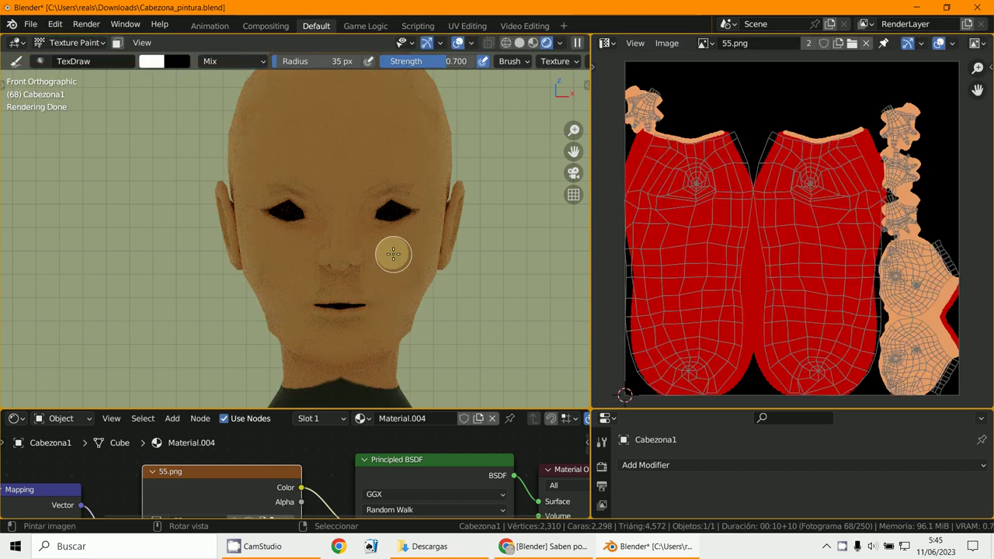
pyautogui.moveTo(393, 254); pyautogui.dragTo(414, 271)
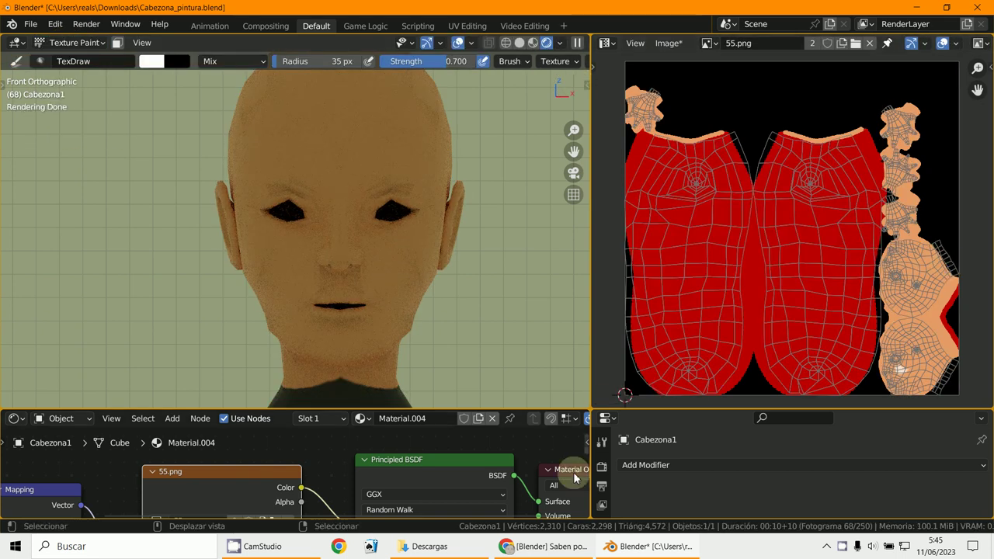
# Step: Replace the UV Editor with a wider Image Editor in Paint mode and display the model in solid shading
pyautogui.click(607, 44)
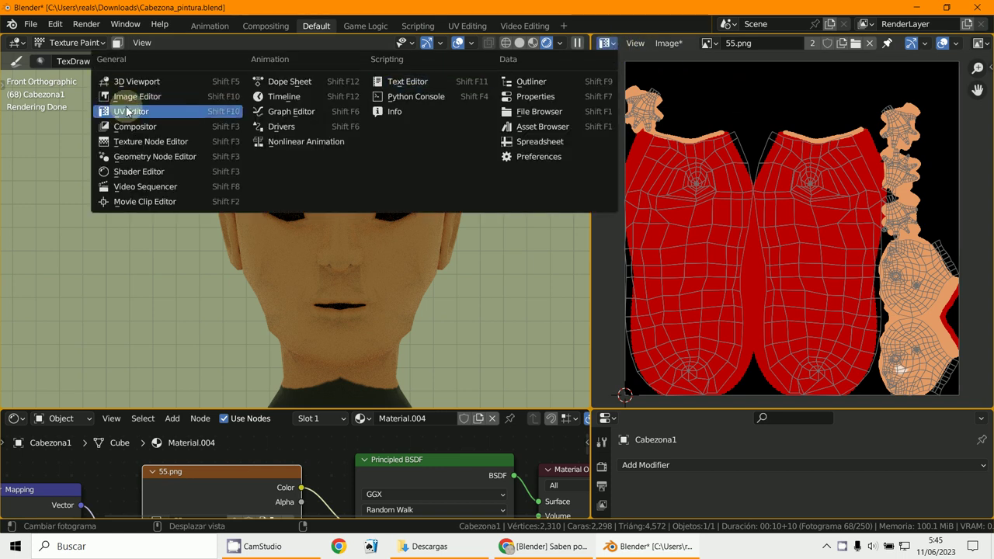
pyautogui.click(145, 98)
pyautogui.click(649, 43)
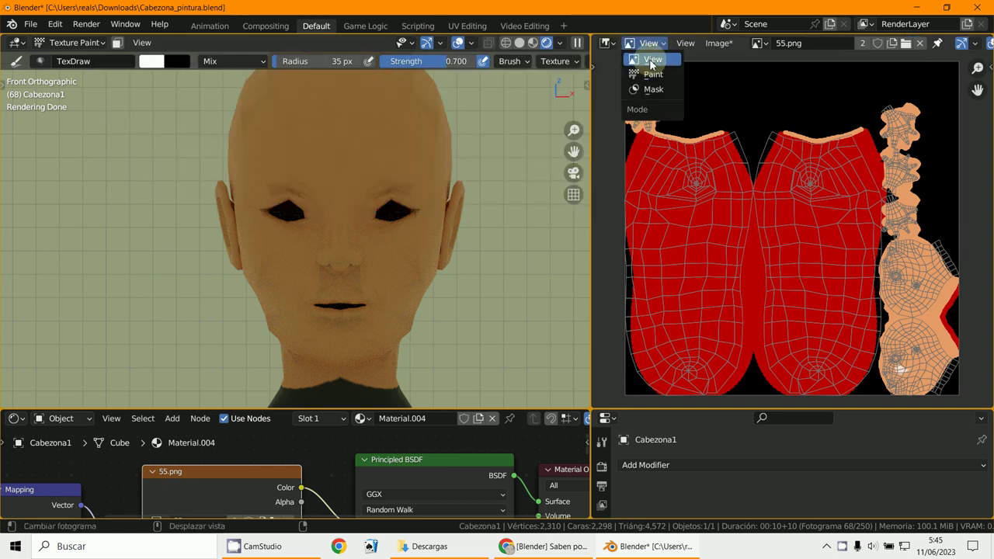
pyautogui.click(651, 76)
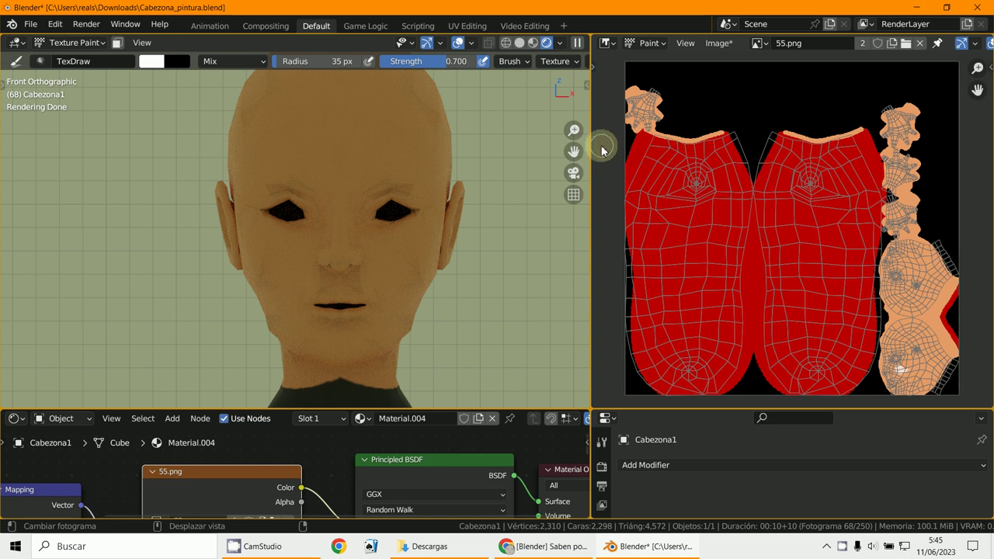
pyautogui.moveTo(592, 149); pyautogui.dragTo(569, 155)
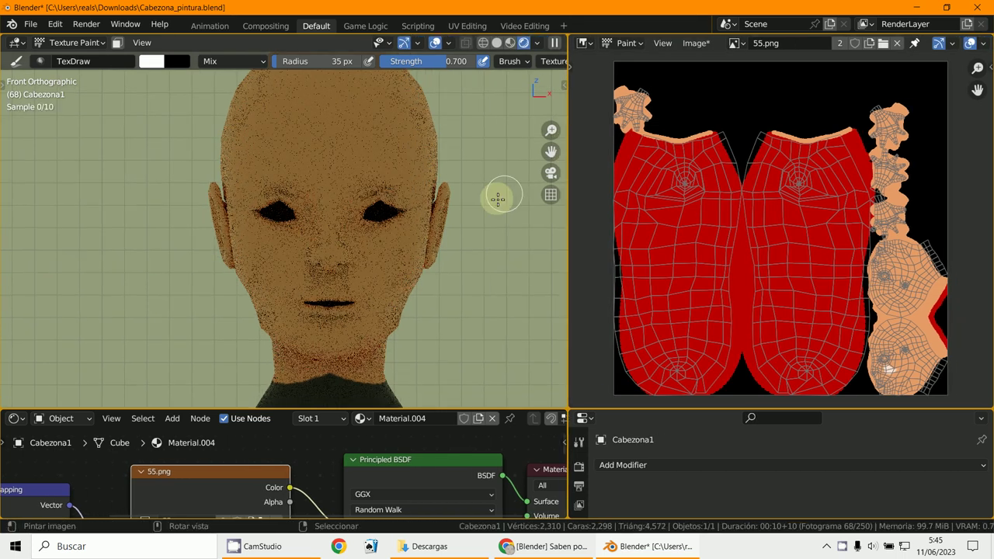
pyautogui.click(497, 44)
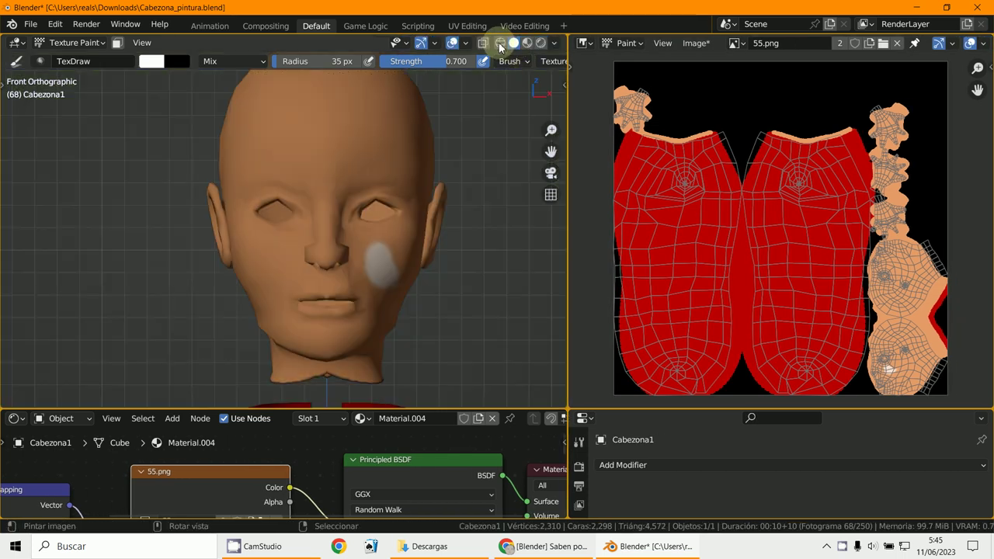
# Step: Sample the skin colour from the face and paint over the centre of the white cheek stroke
pyautogui.scroll(3, 461, 263)
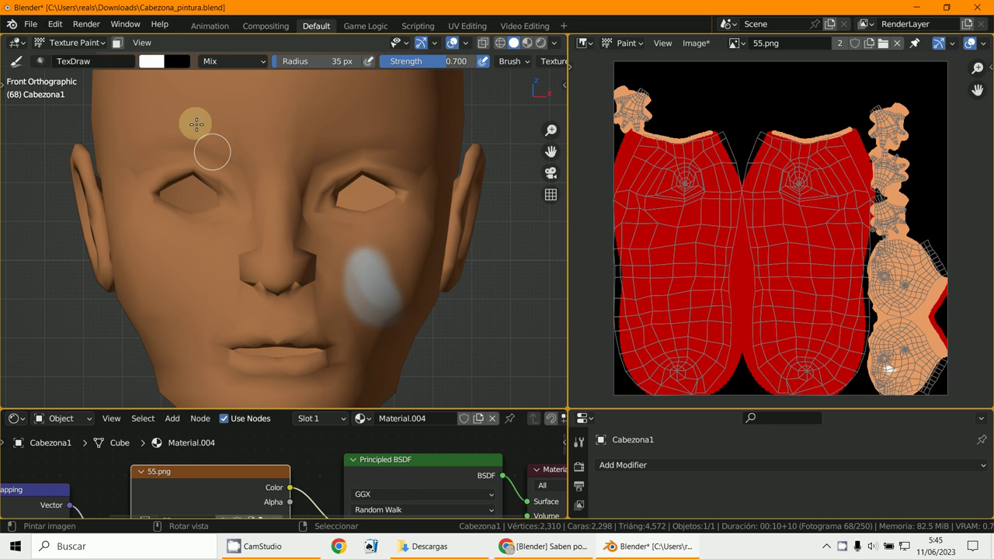
pyautogui.click(149, 62)
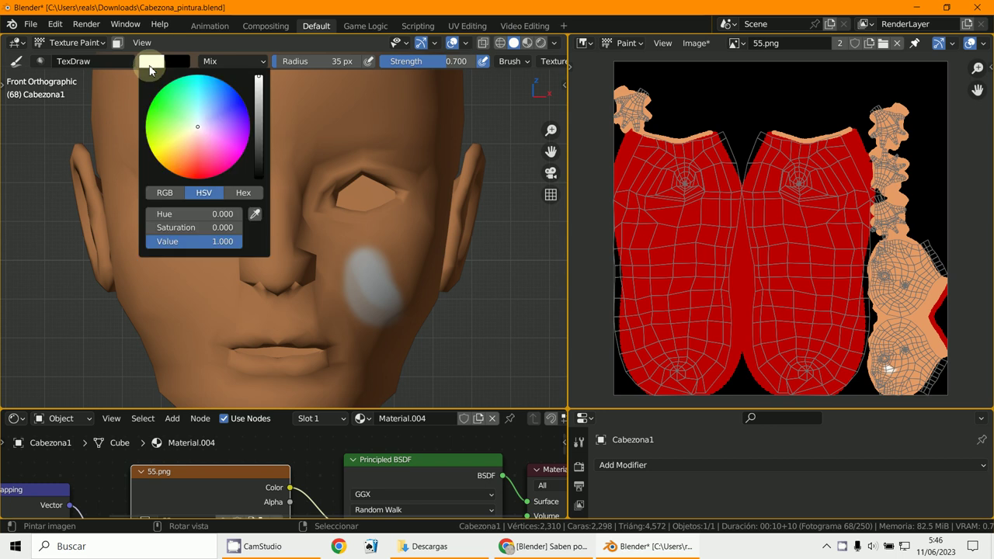
pyautogui.click(255, 213)
pyautogui.click(340, 231)
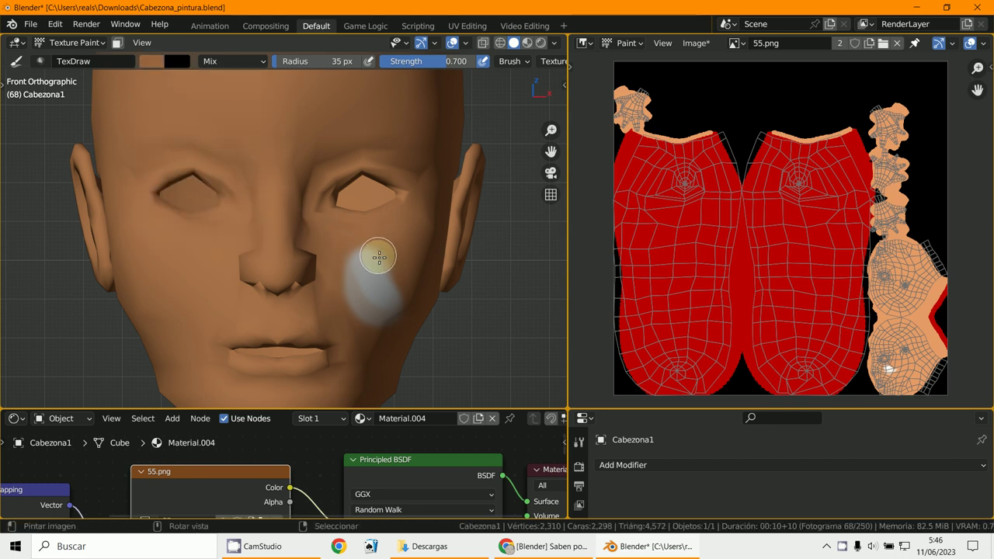
pyautogui.moveTo(377, 260)
pyautogui.mouseDown()
pyautogui.moveTo(365, 299)
pyautogui.moveTo(359, 268)
pyautogui.mouseUp()
# Step: Brighten the sampled brush colour and cover the rest of the white cheek patch with it
pyautogui.click(154, 62)
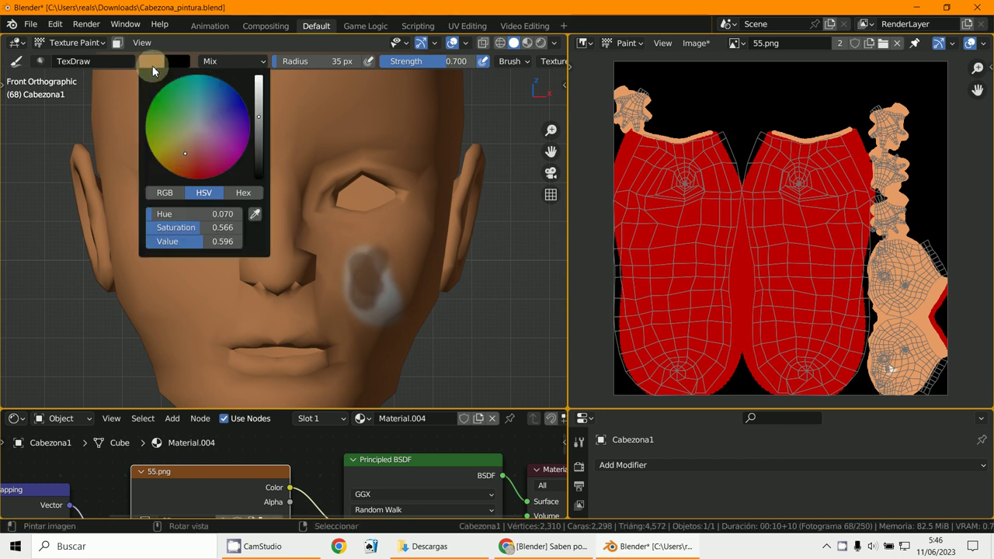
pyautogui.moveTo(259, 118); pyautogui.dragTo(258, 101)
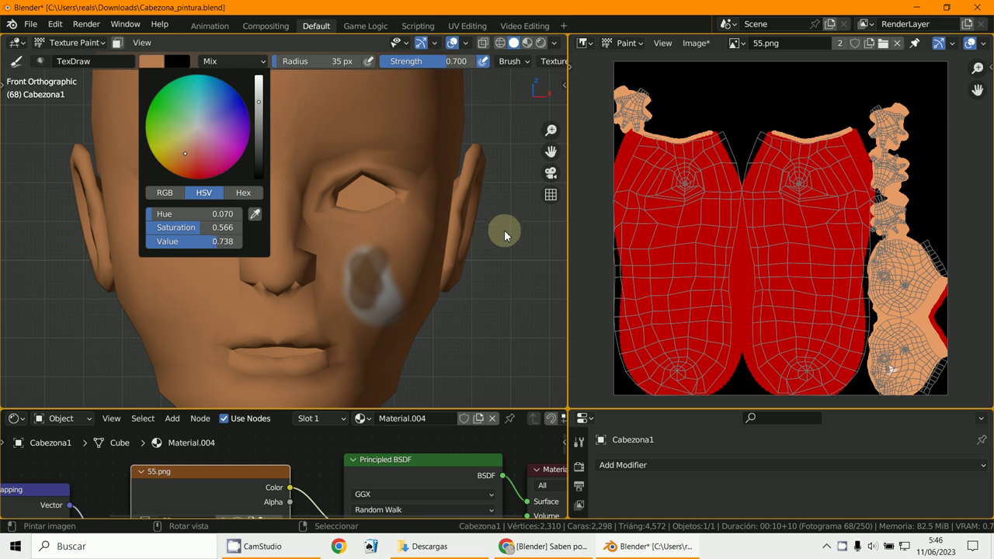
pyautogui.moveTo(374, 281)
pyautogui.mouseDown()
pyautogui.moveTo(348, 271)
pyautogui.moveTo(359, 289)
pyautogui.moveTo(372, 282)
pyautogui.moveTo(349, 308)
pyautogui.moveTo(367, 322)
pyautogui.moveTo(390, 266)
pyautogui.moveTo(369, 281)
pyautogui.moveTo(362, 252)
pyautogui.moveTo(369, 304)
pyautogui.moveTo(381, 268)
pyautogui.moveTo(382, 299)
pyautogui.moveTo(382, 285)
pyautogui.moveTo(395, 291)
pyautogui.moveTo(388, 268)
pyautogui.moveTo(381, 309)
pyautogui.moveTo(354, 246)
pyautogui.moveTo(355, 308)
pyautogui.moveTo(355, 258)
pyautogui.moveTo(349, 290)
pyautogui.moveTo(400, 286)
pyautogui.moveTo(402, 295)
pyautogui.moveTo(378, 259)
pyautogui.moveTo(344, 271)
pyautogui.mouseUp()
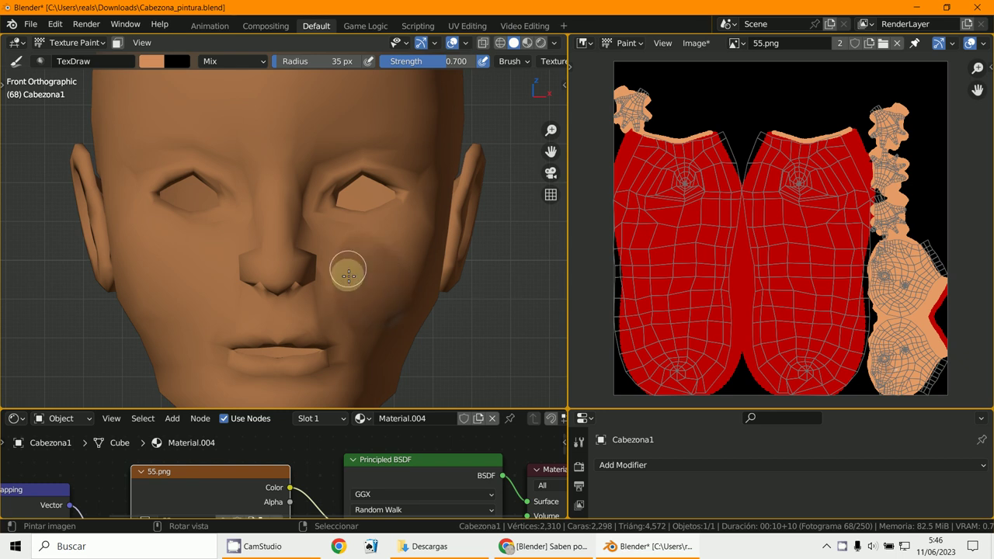
# Step: Reload 55.png to discard the unsaved paint, and brush a light skin-coloured stroke between the nose and cheek
pyautogui.click(698, 44)
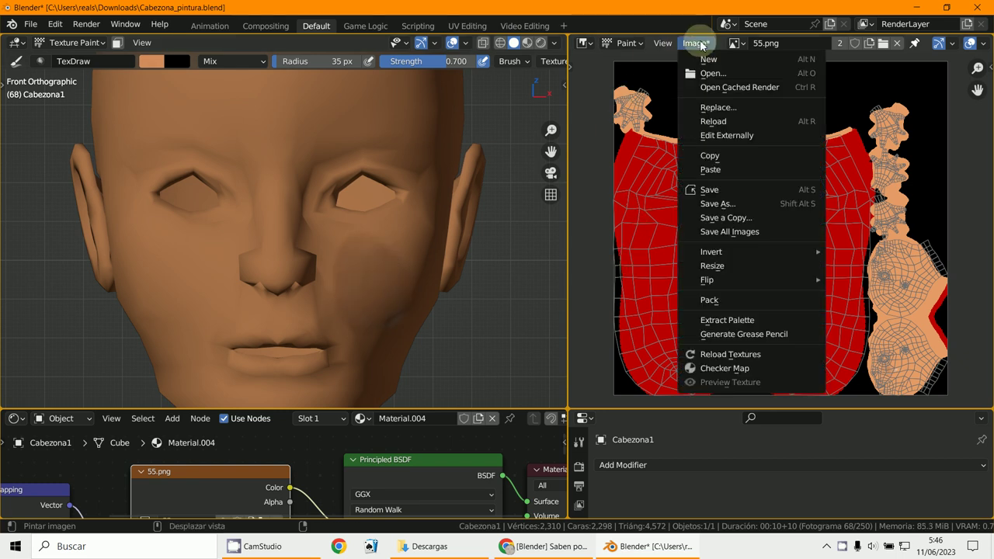
pyautogui.click(709, 122)
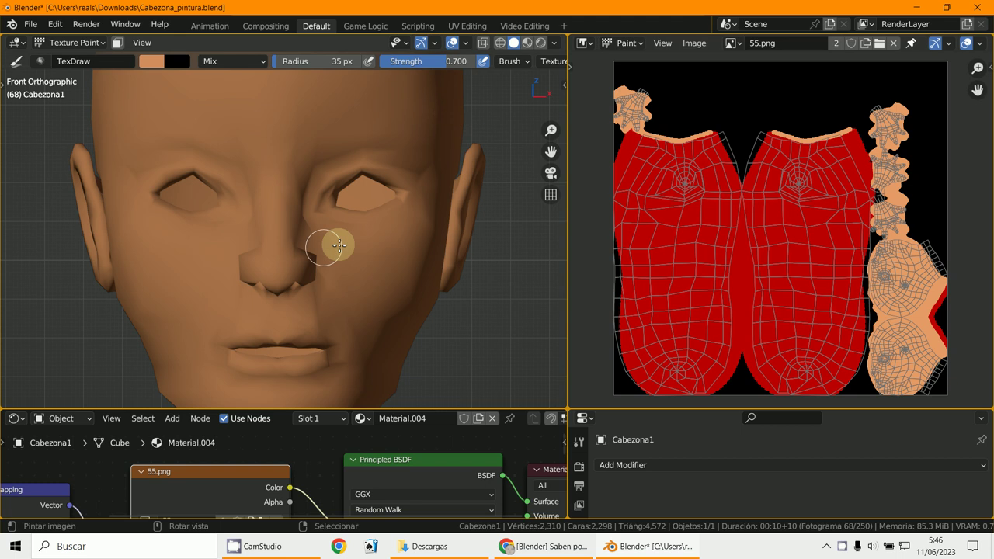
pyautogui.moveTo(332, 243)
pyautogui.mouseDown()
pyautogui.moveTo(377, 249)
pyautogui.moveTo(371, 338)
pyautogui.moveTo(379, 260)
pyautogui.moveTo(375, 325)
pyautogui.moveTo(370, 257)
pyautogui.mouseUp()
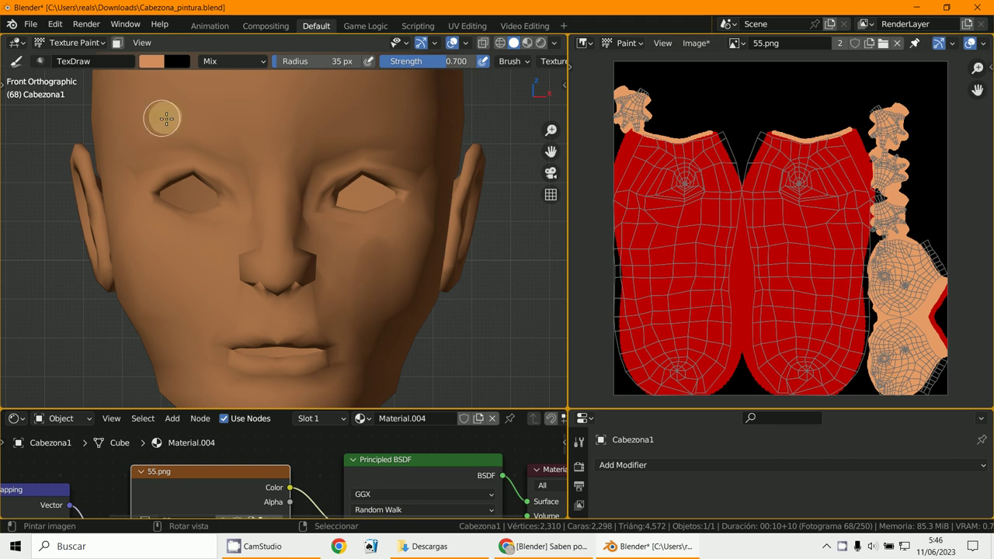
# Step: Set the brush colour to green with hue 0.334, saturation 0.790 and value 0.827, and paint a patch on the cheek
pyautogui.click(153, 70)
pyautogui.click(195, 109)
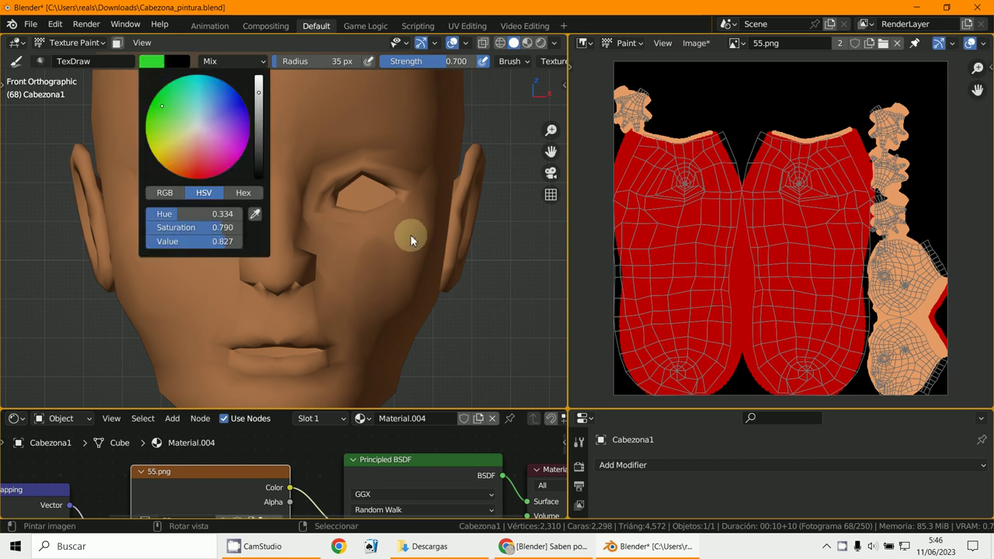
pyautogui.moveTo(365, 242)
pyautogui.mouseDown()
pyautogui.moveTo(363, 287)
pyautogui.moveTo(388, 258)
pyautogui.moveTo(380, 262)
pyautogui.moveTo(384, 288)
pyautogui.mouseUp()
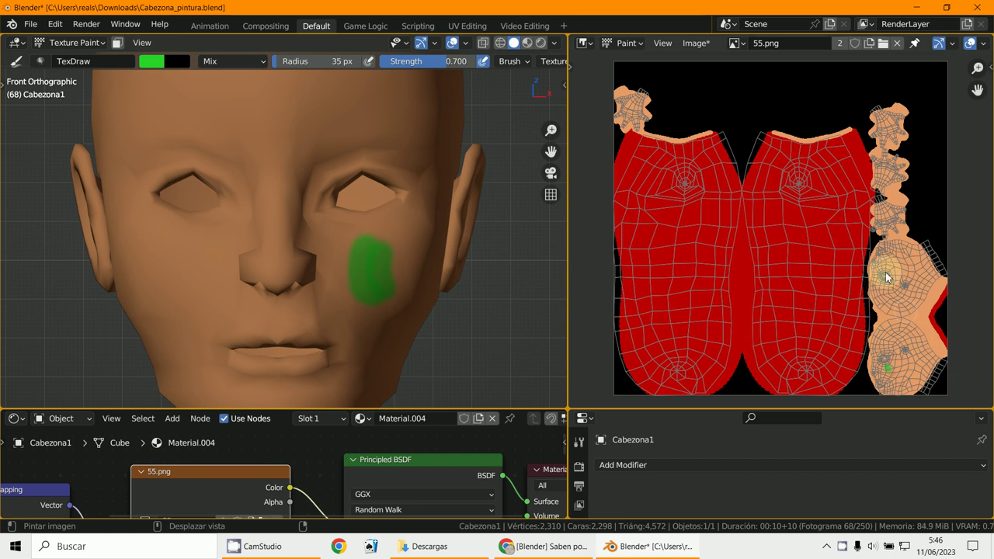
# Step: Save the painted 55.png image and reload it from disk
pyautogui.click(696, 44)
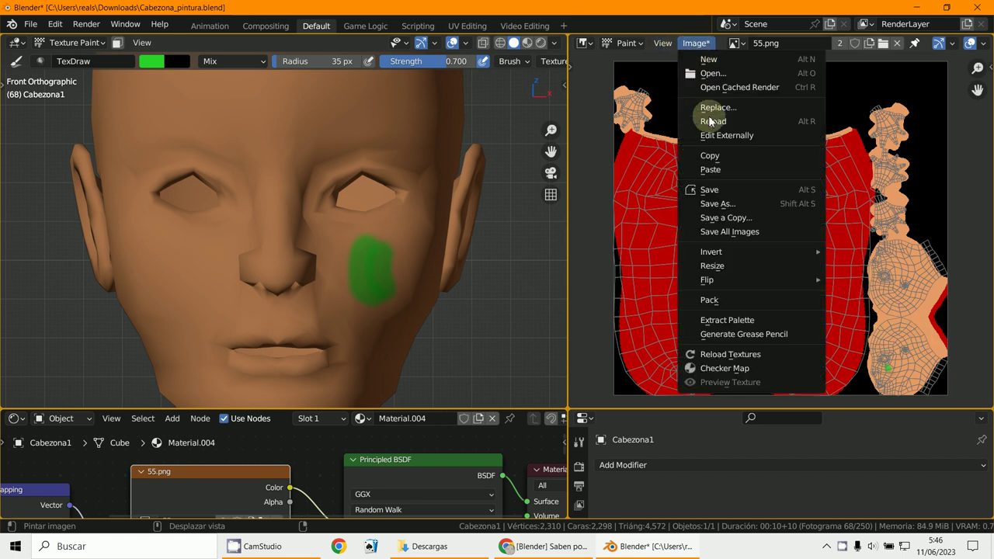
pyautogui.click(710, 190)
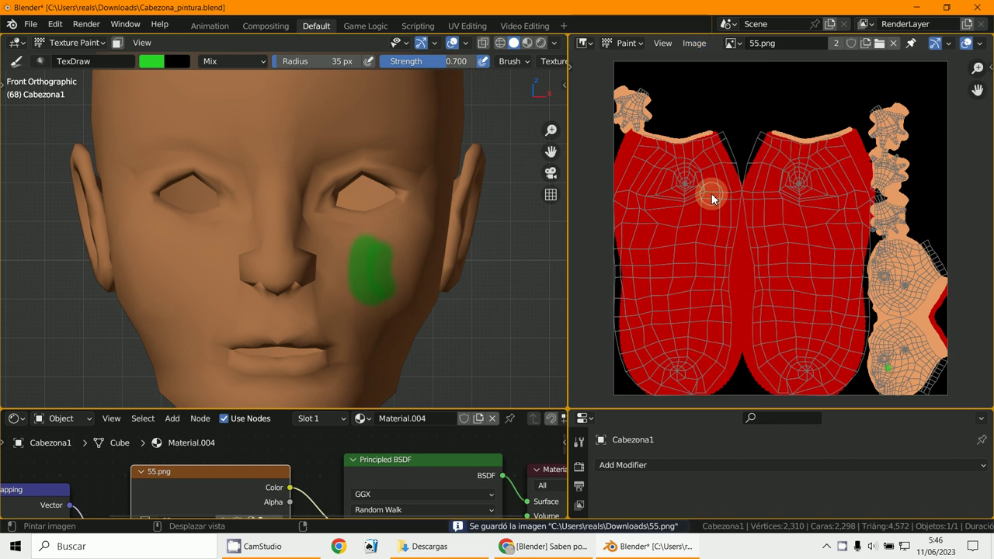
pyautogui.click(700, 43)
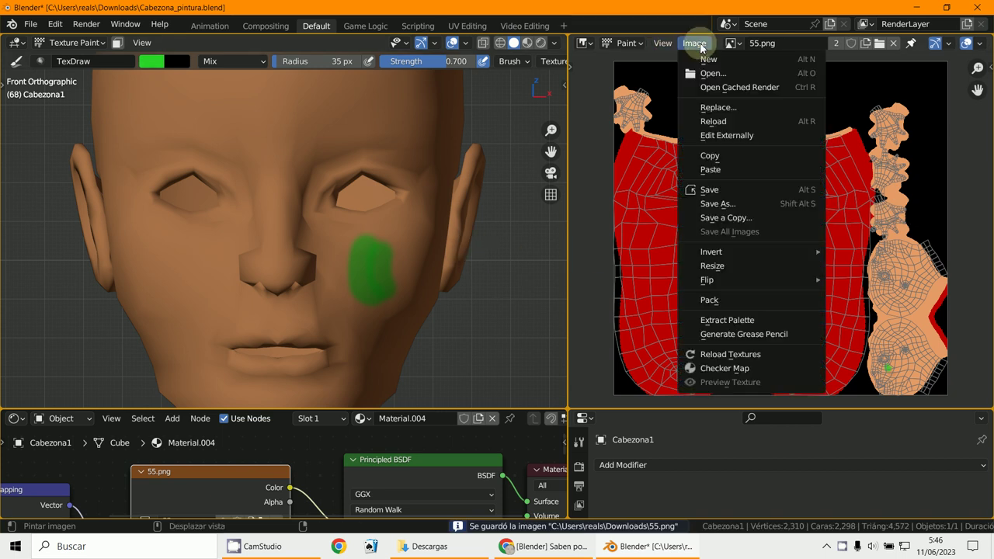
pyautogui.click(725, 123)
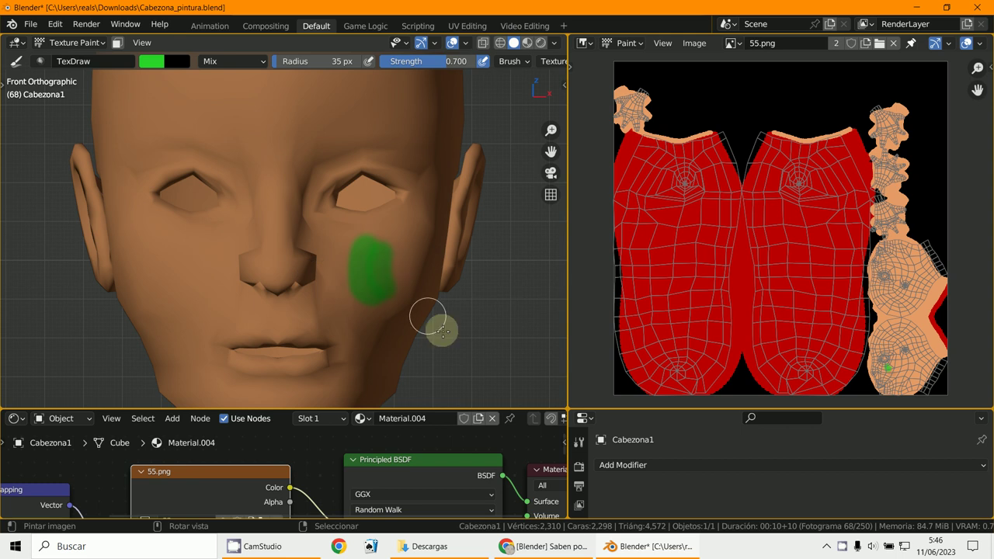
# Step: Examine the painted head, the red torso and the 55.png layout at different distances and angles
pyautogui.scroll(-2, 315, 281)
pyautogui.scroll(-3, 316, 282)
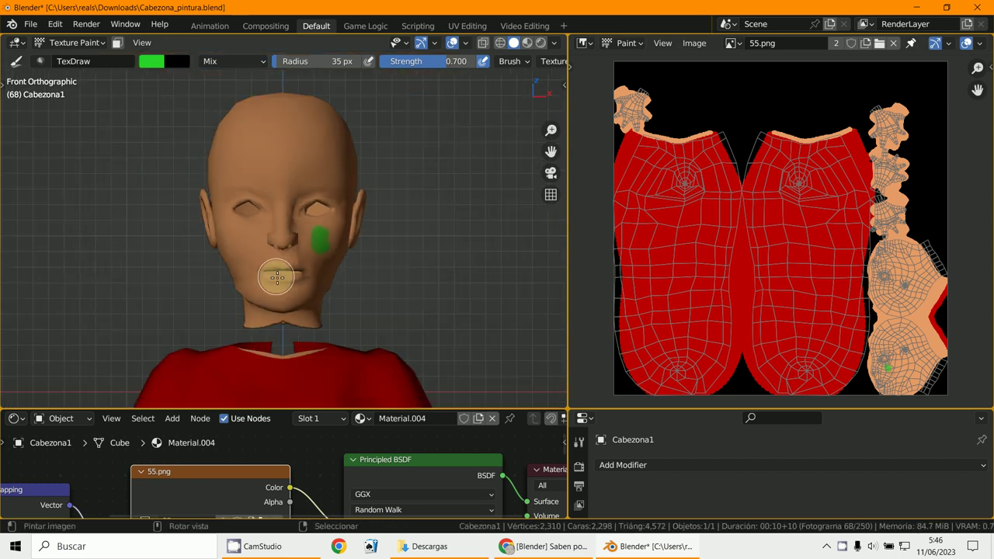
pyautogui.scroll(1, 300, 274)
pyautogui.moveTo(299, 275)
pyautogui.mouseDown(button='middle')
pyautogui.moveTo(424, 282)
pyautogui.moveTo(304, 296)
pyautogui.moveTo(258, 314)
pyautogui.moveTo(237, 304)
pyautogui.moveTo(279, 333)
pyautogui.moveTo(381, 350)
pyautogui.moveTo(375, 324)
pyautogui.moveTo(319, 288)
pyautogui.moveTo(251, 288)
pyautogui.moveTo(225, 301)
pyautogui.moveTo(288, 266)
pyautogui.moveTo(334, 279)
pyautogui.mouseUp(button='middle')
pyautogui.scroll(6, 256, 313)
pyautogui.scroll(-7, 225, 301)
pyautogui.scroll(5, 275, 284)
pyautogui.scroll(-2, 807, 353)
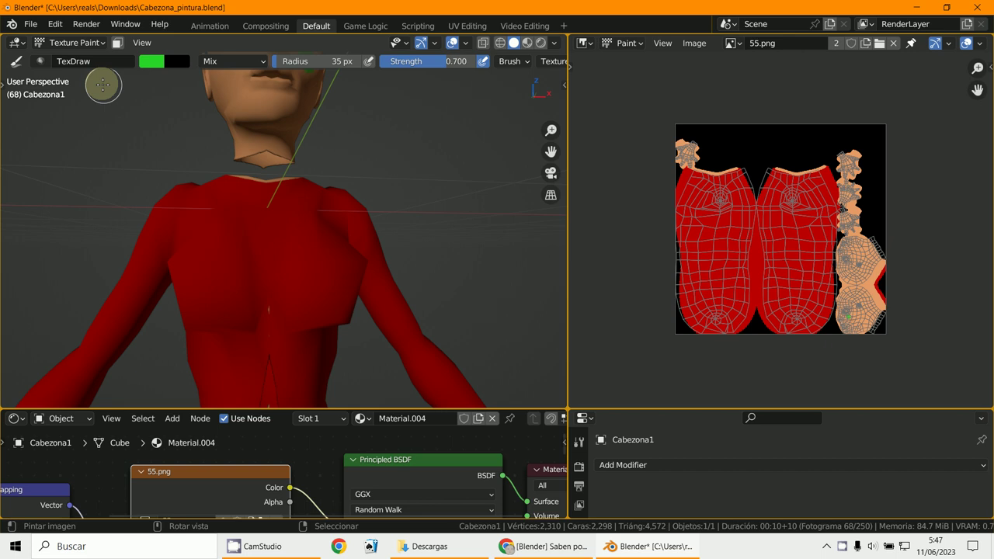
# Step: Switch the body from Texture Paint to Edit Mode and view its upper half with the full mesh selected
pyautogui.click(75, 42)
pyautogui.click(74, 72)
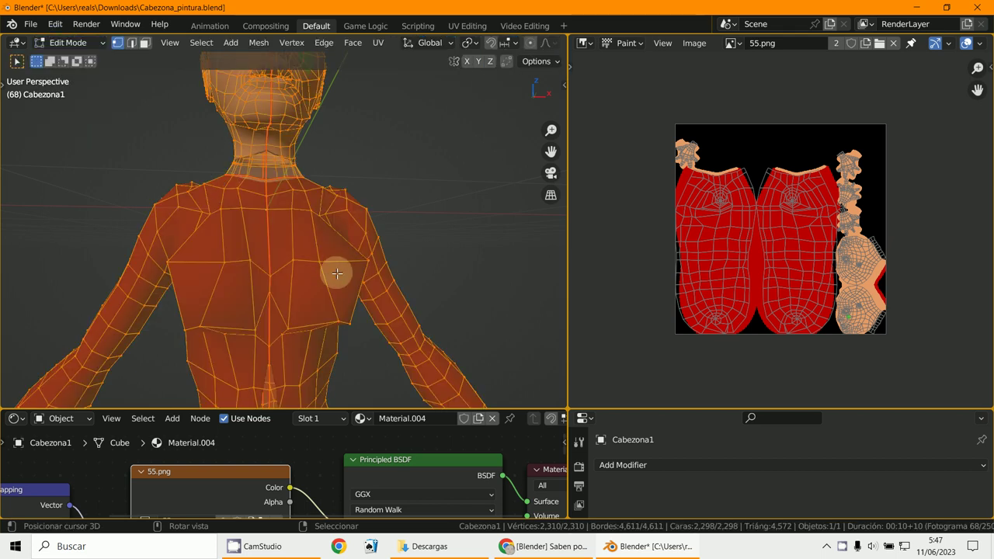
pyautogui.scroll(-3, 337, 272)
pyautogui.moveTo(336, 273); pyautogui.dragTo(435, 293, button='middle')
pyautogui.scroll(2, 278, 272)
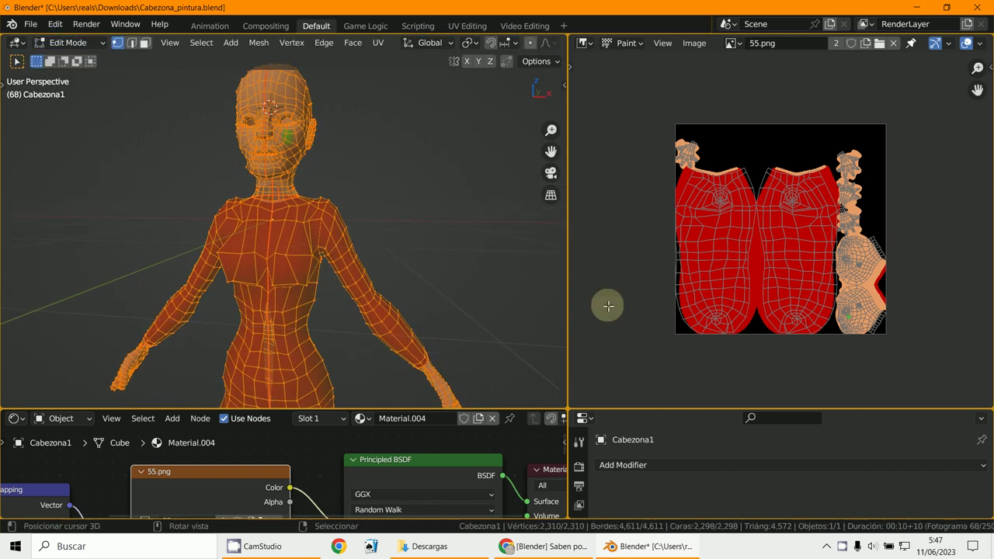
# Step: Show the Image Editor's sidebar and look through the TexTools, brush and 55.png image settings
pyautogui.press('n')
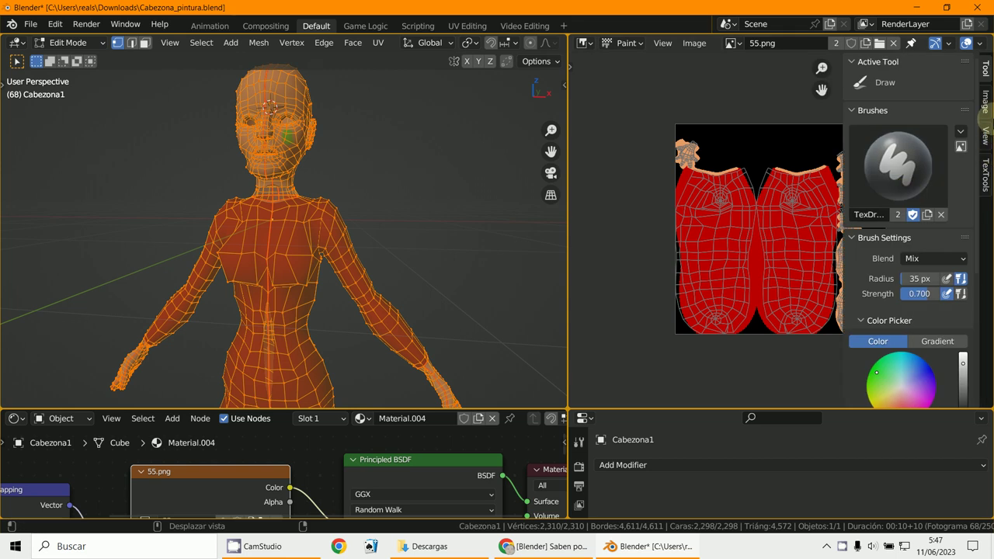
pyautogui.click(985, 177)
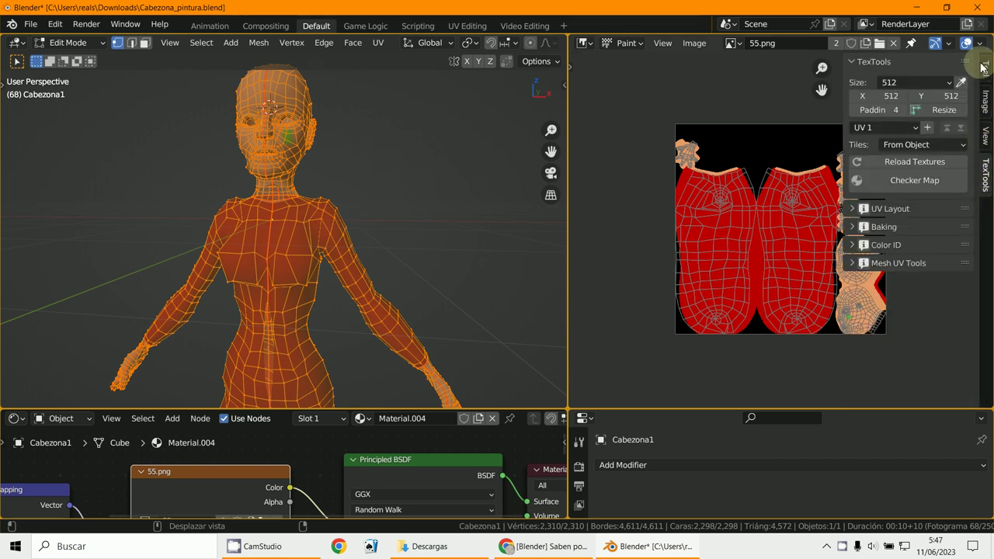
pyautogui.click(985, 68)
pyautogui.click(901, 62)
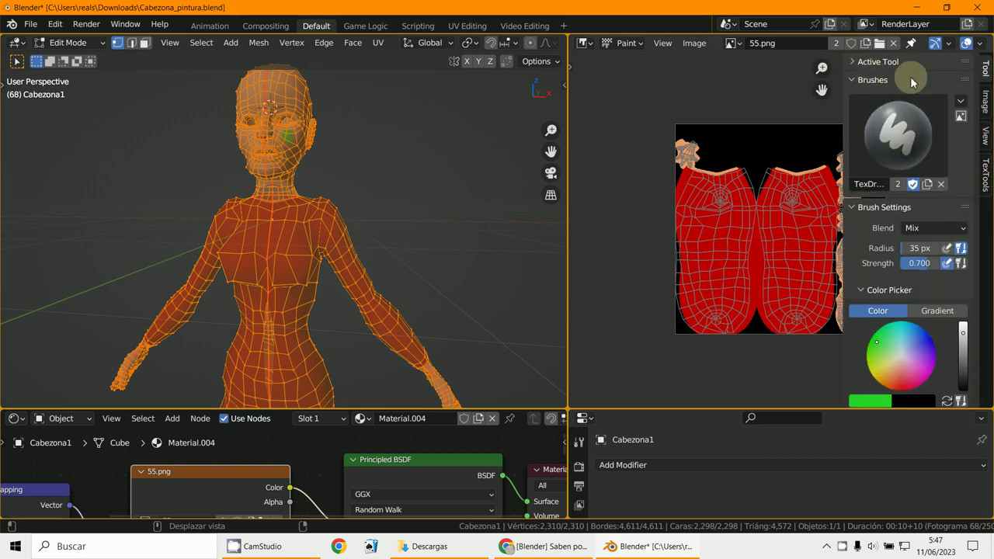
pyautogui.click(985, 99)
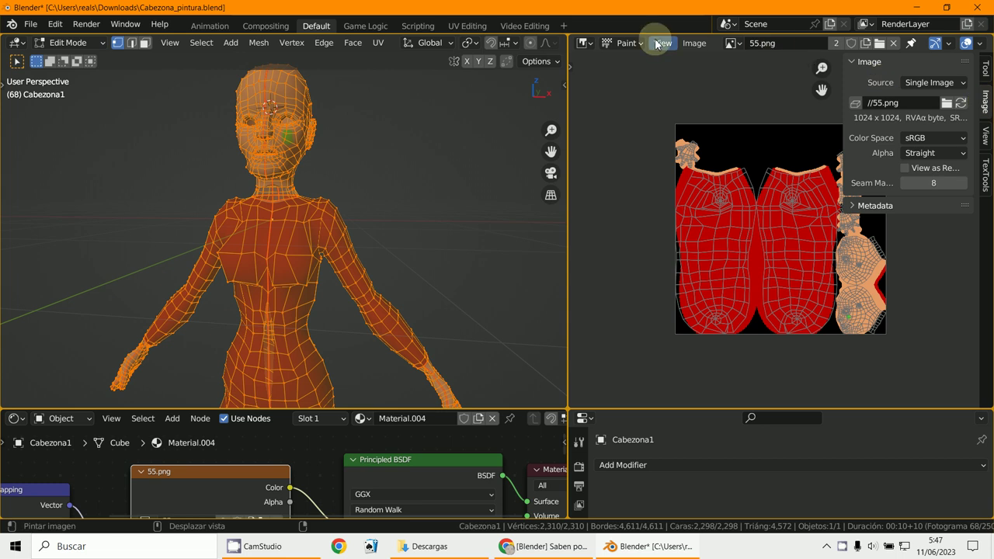
# Step: Change the Image Editor back to a UV Editor and look through its image and UV operations
pyautogui.click(586, 44)
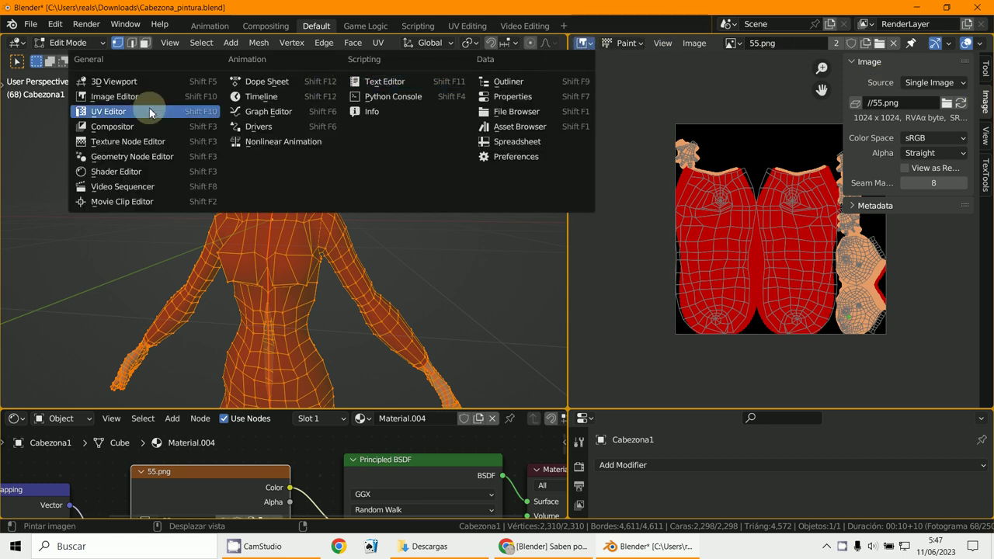
pyautogui.click(109, 111)
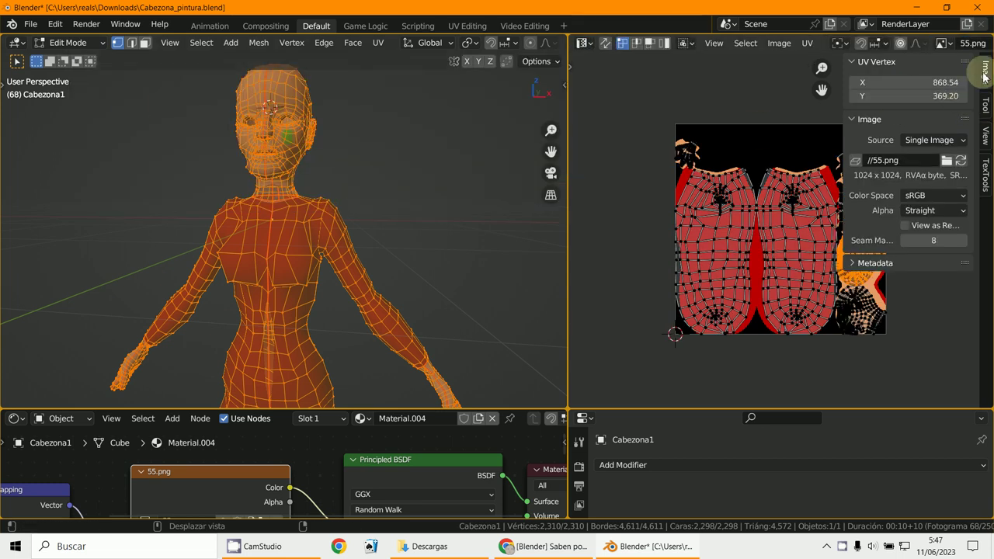
pyautogui.click(780, 44)
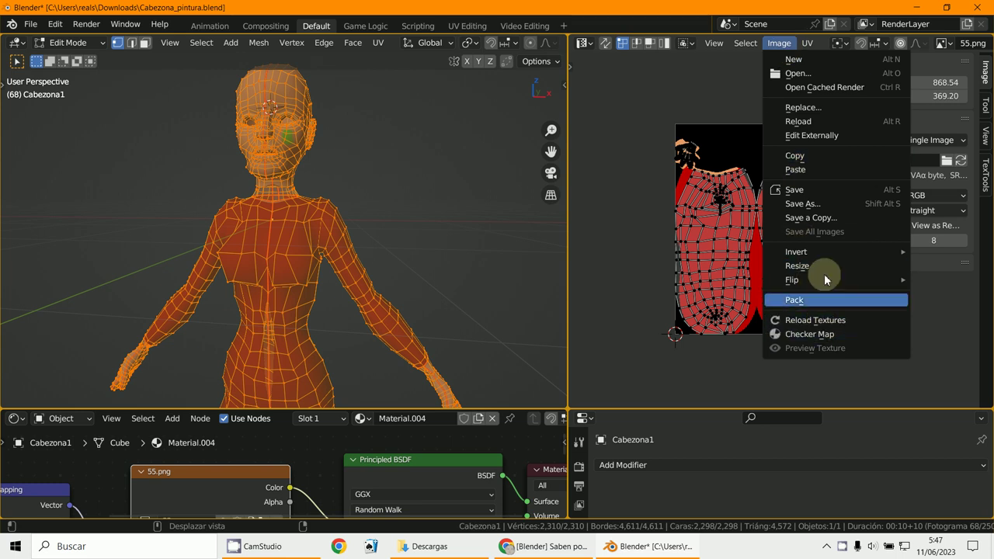
pyautogui.click(809, 43)
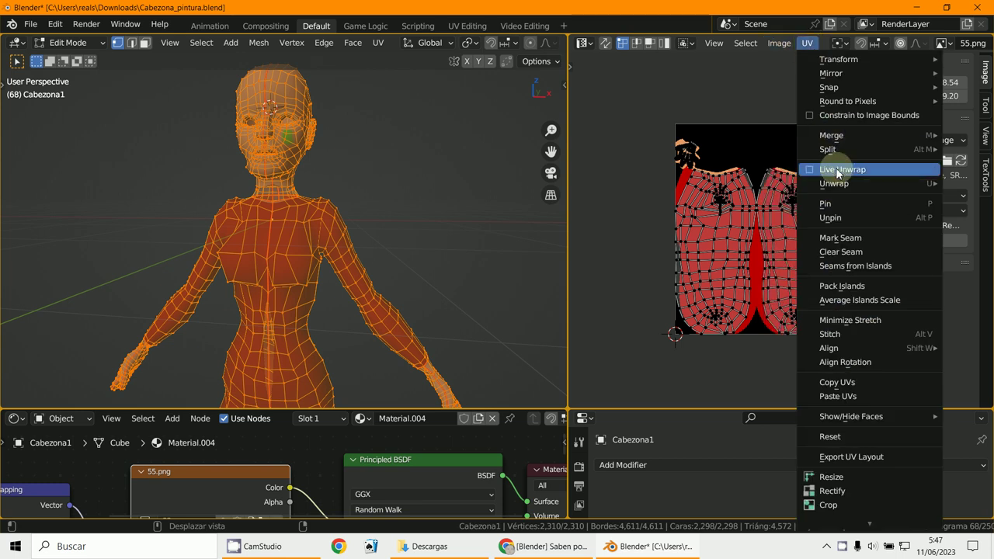
pyautogui.moveTo(860, 348)
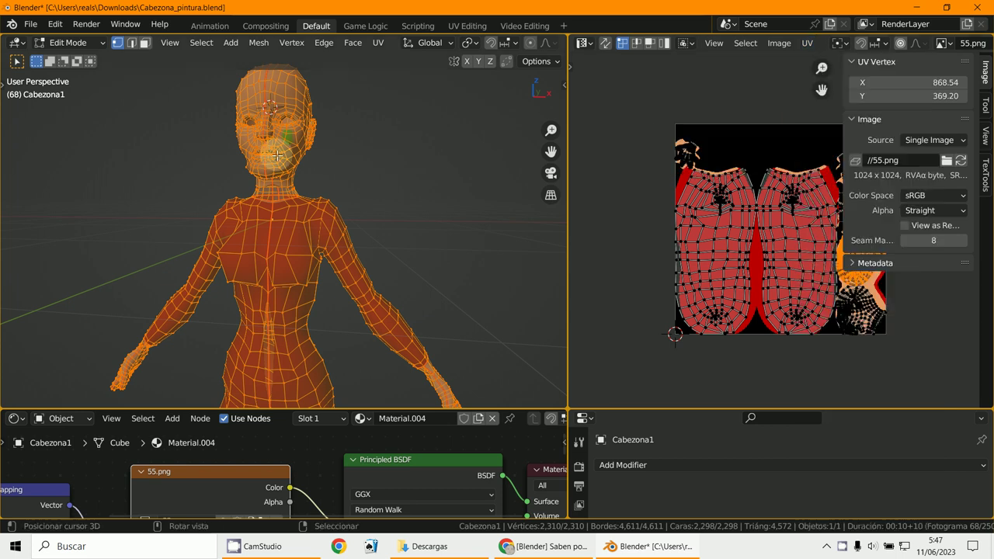
# Step: Examine the body mesh from the front in orthographic view
pyautogui.scroll(4, 365, 280)
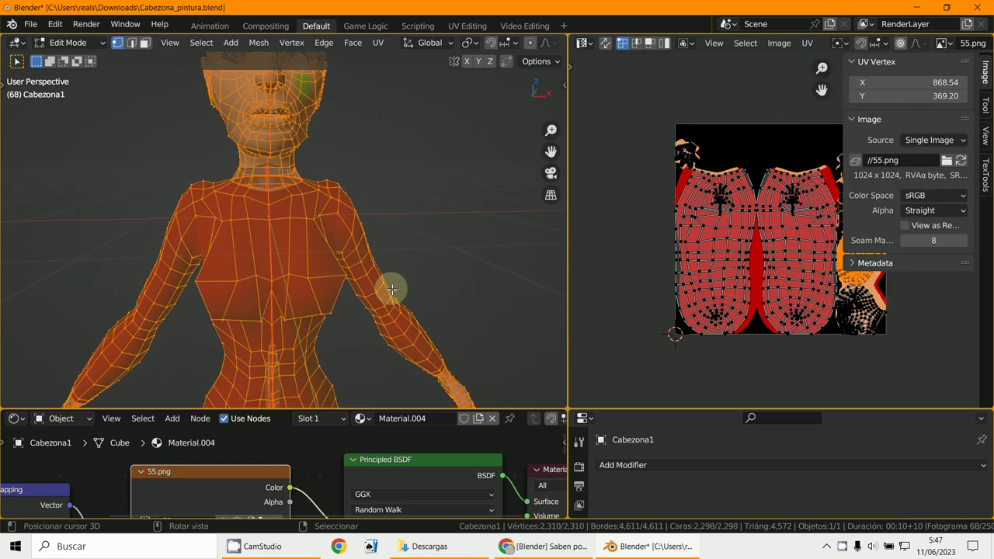
pyautogui.press('KP_1')
pyautogui.scroll(-3, 355, 237)
pyautogui.scroll(2, 373, 88)
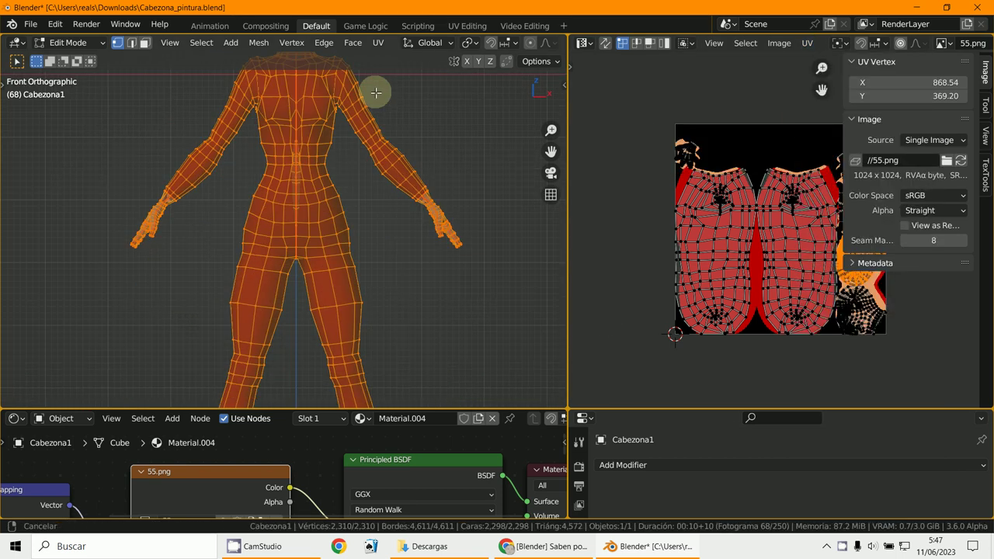
# Step: Examine the body's central seam around the waist and the two torso islands in the UV layout
pyautogui.scroll(3, 366, 142)
pyautogui.keyDown('shift'); pyautogui.moveTo(366, 142); pyautogui.dragTo(365, 250, button='middle'); pyautogui.keyUp('shift')
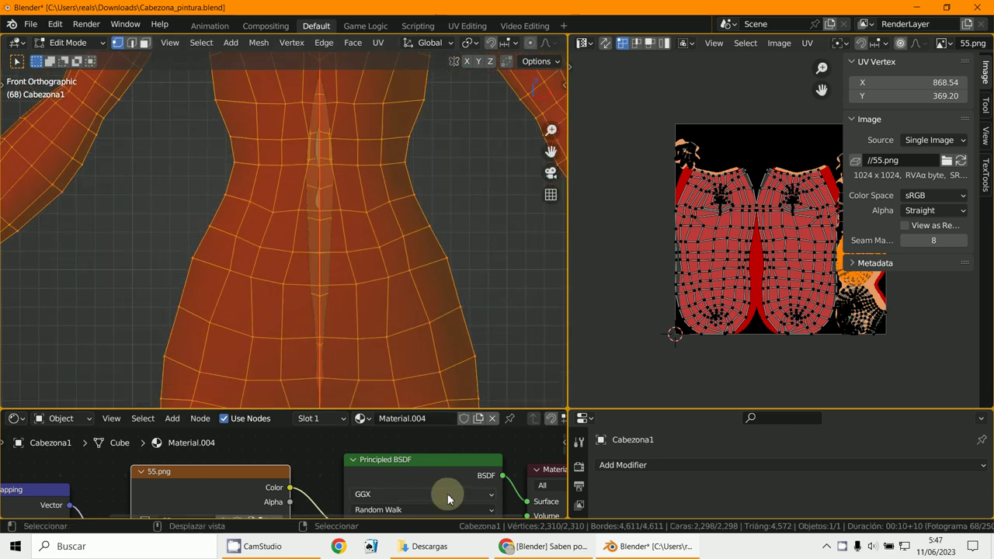
pyautogui.moveTo(283, 548)
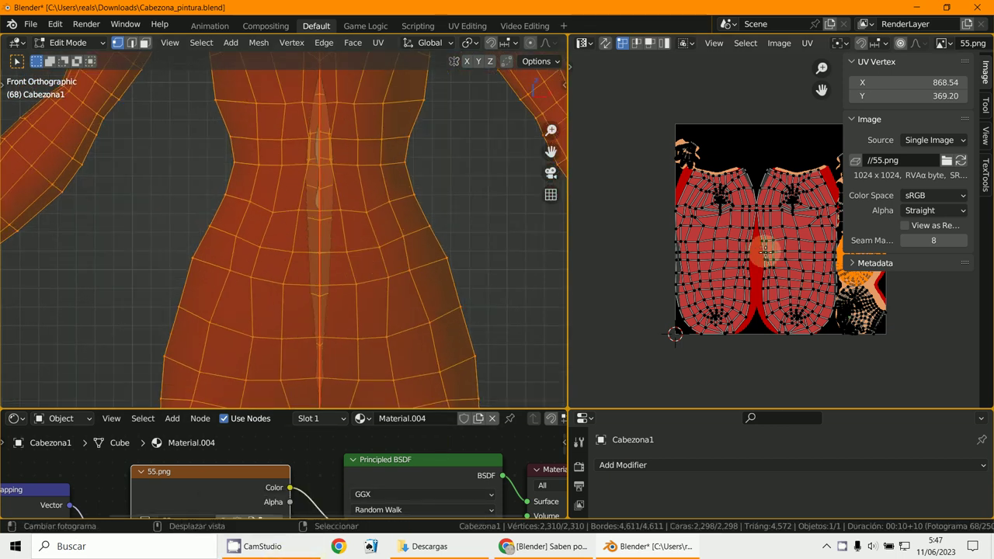
pyautogui.scroll(4, 796, 291)
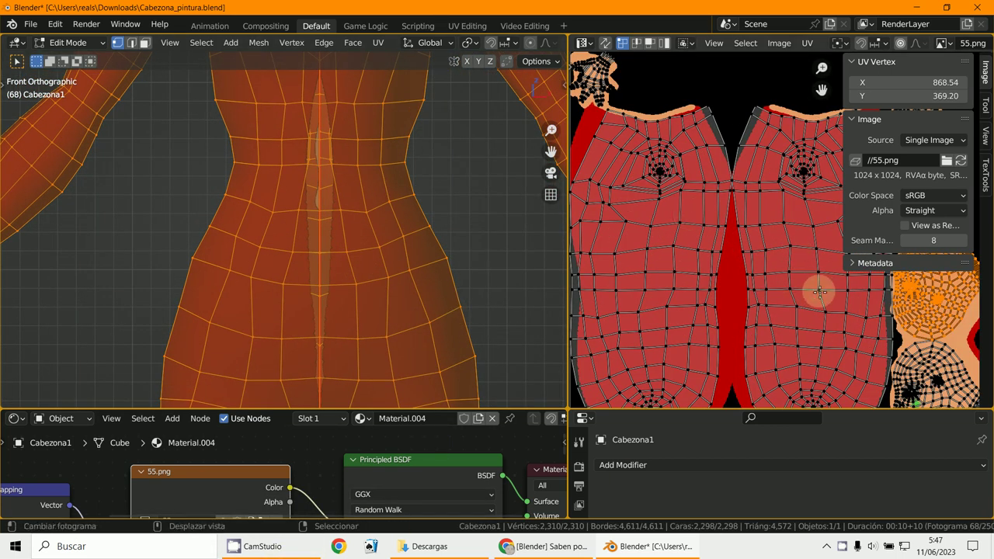
pyautogui.scroll(-4, 798, 315)
pyautogui.moveTo(411, 273); pyautogui.dragTo(293, 245, button='middle')
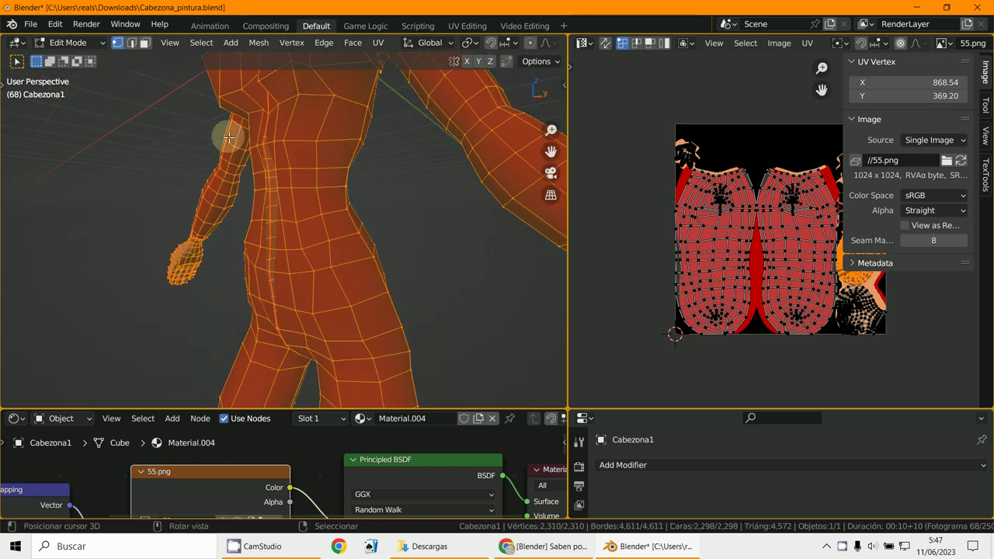
# Step: Switch the body to Texture Paint mode and paint a green patch on one hip with the TexDraw brush
pyautogui.click(78, 44)
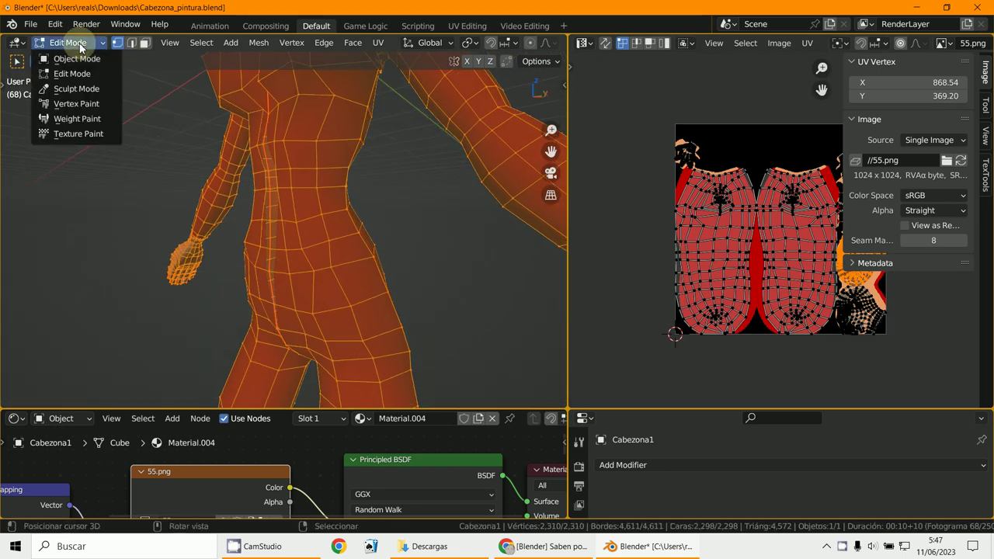
pyautogui.click(69, 132)
pyautogui.moveTo(340, 255)
pyautogui.mouseDown()
pyautogui.moveTo(370, 337)
pyautogui.moveTo(360, 270)
pyautogui.moveTo(382, 346)
pyautogui.moveTo(352, 246)
pyautogui.moveTo(395, 331)
pyautogui.moveTo(343, 239)
pyautogui.moveTo(355, 279)
pyautogui.moveTo(333, 246)
pyautogui.moveTo(342, 326)
pyautogui.mouseUp()
pyautogui.scroll(8, 735, 335)
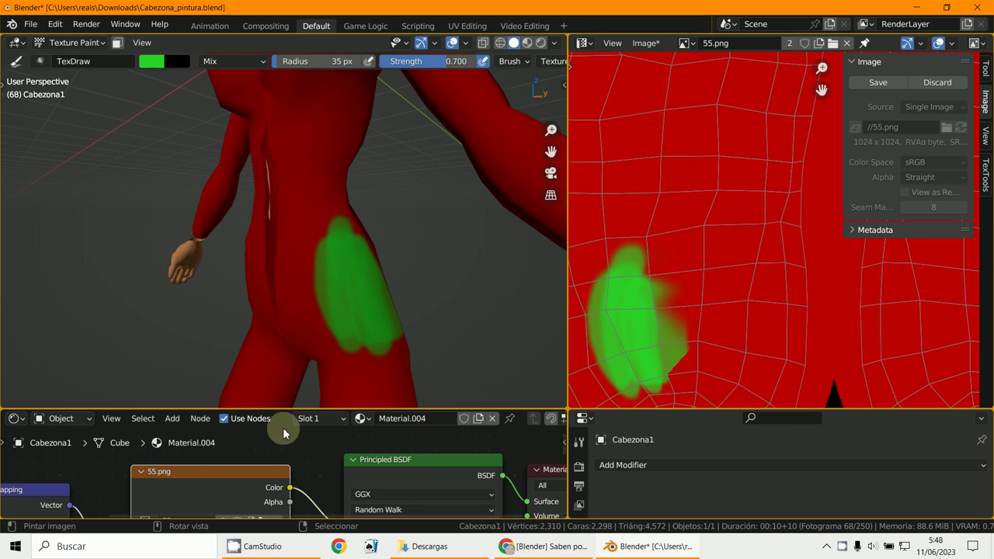
pyautogui.click(267, 546)
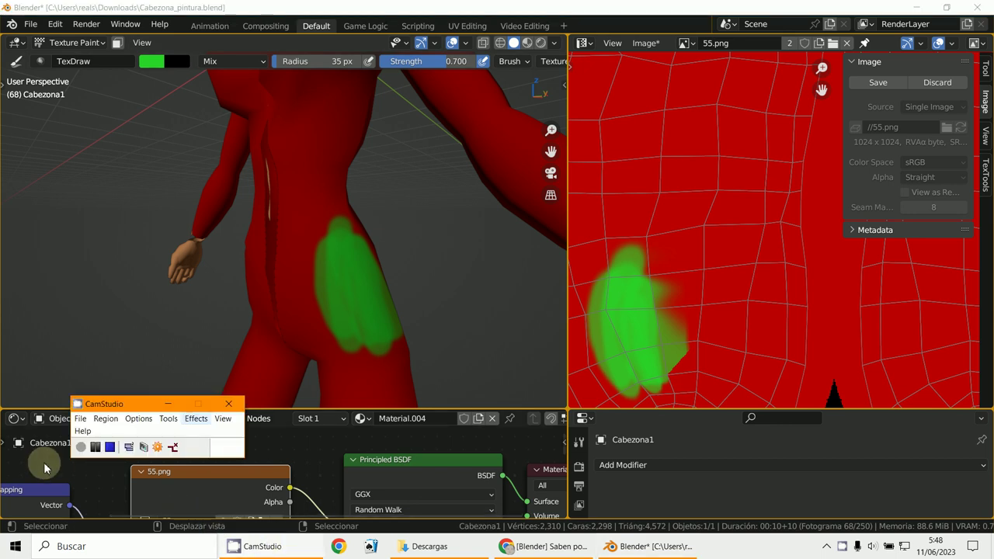